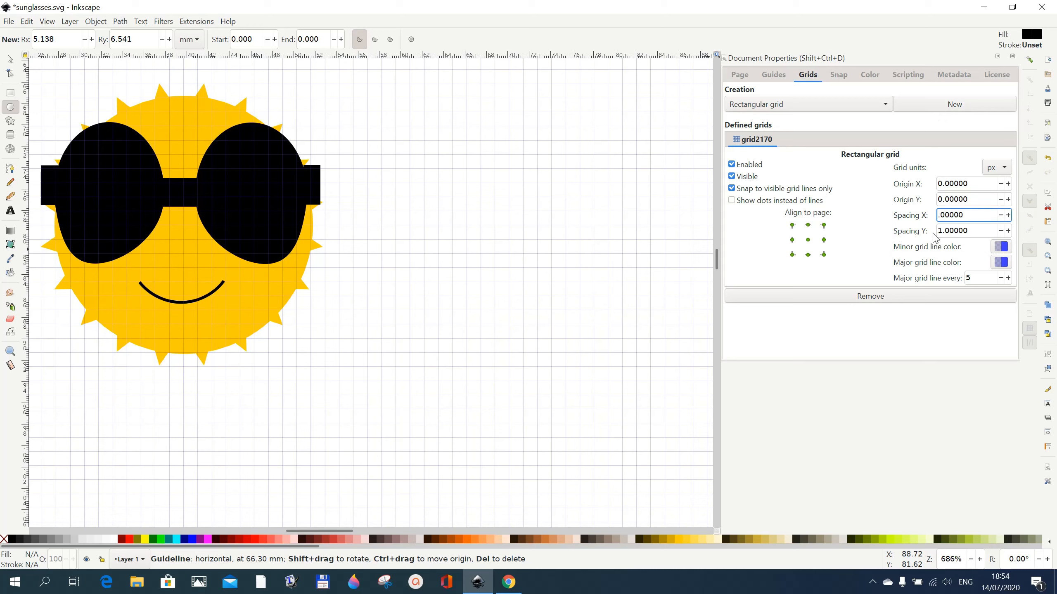
- Set the rectangular grid's X and Y spacing to 5 px, with a major grid line every 10
{"action": "type", "text": "5"}
{"action": "left_click", "coordinate": [942, 231]}
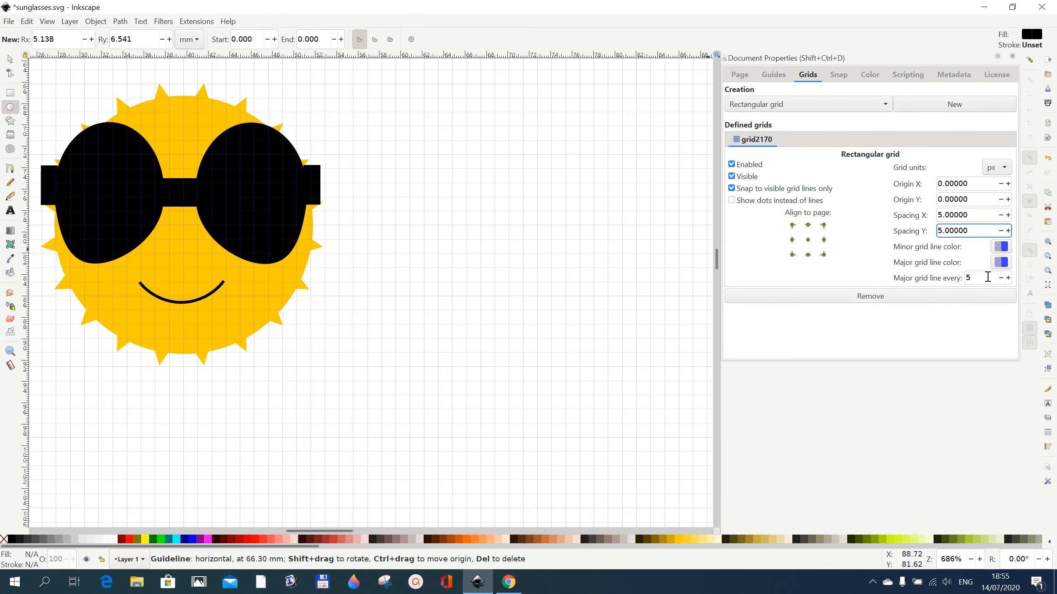
{"action": "left_click", "coordinate": [971, 279]}
{"action": "type", "text": "10"}
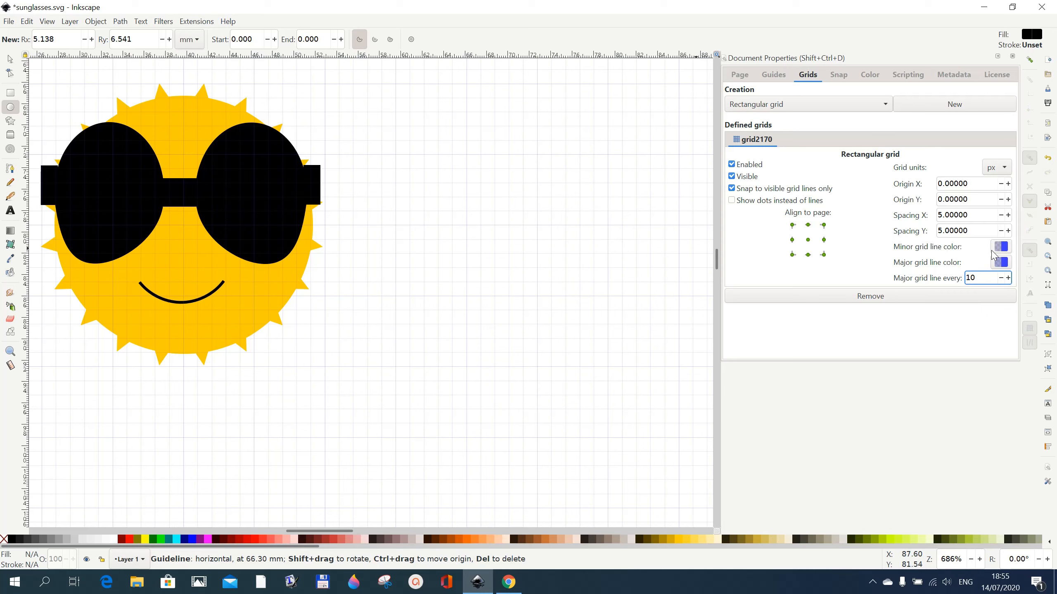
- Make the major grid line colour fully opaque by setting its alpha to 100
{"action": "left_click", "coordinate": [1001, 262]}
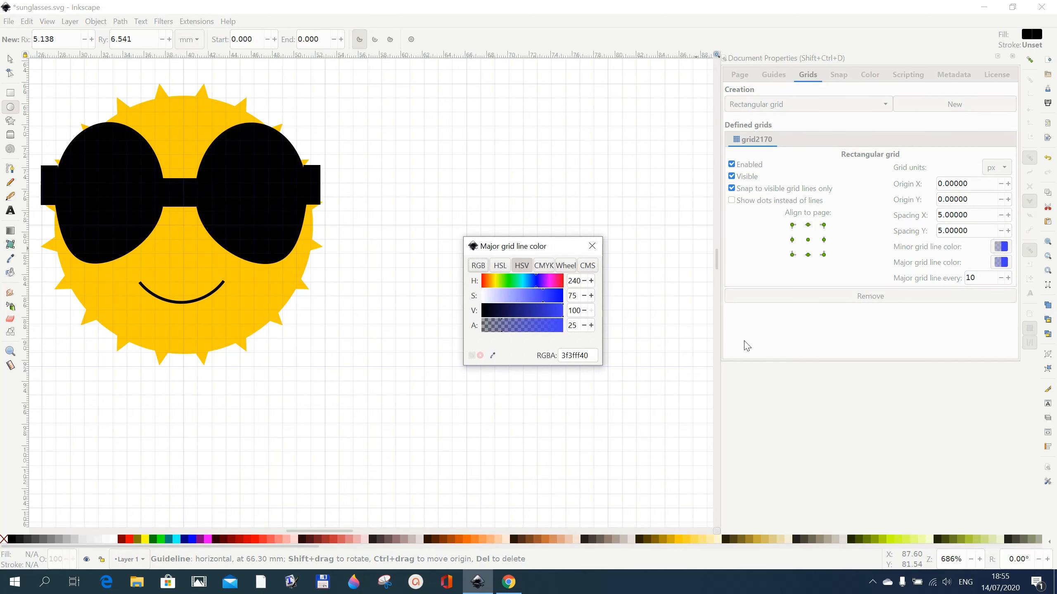
{"action": "left_click", "coordinate": [557, 331]}
{"action": "left_click_drag", "start_coordinate": [560, 332], "coordinate": [565, 334]}
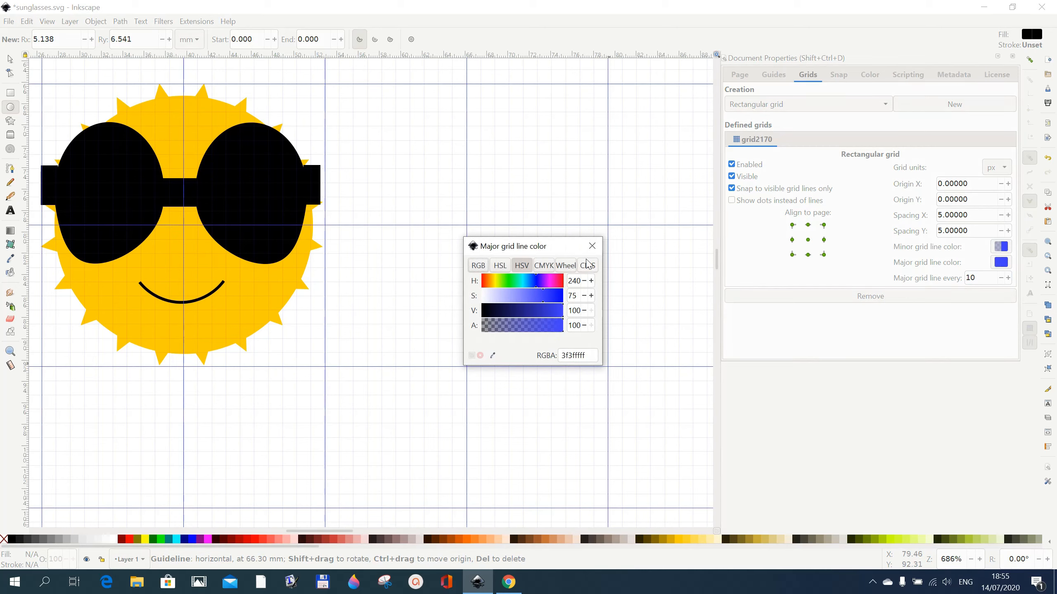
{"action": "left_click", "coordinate": [592, 247]}
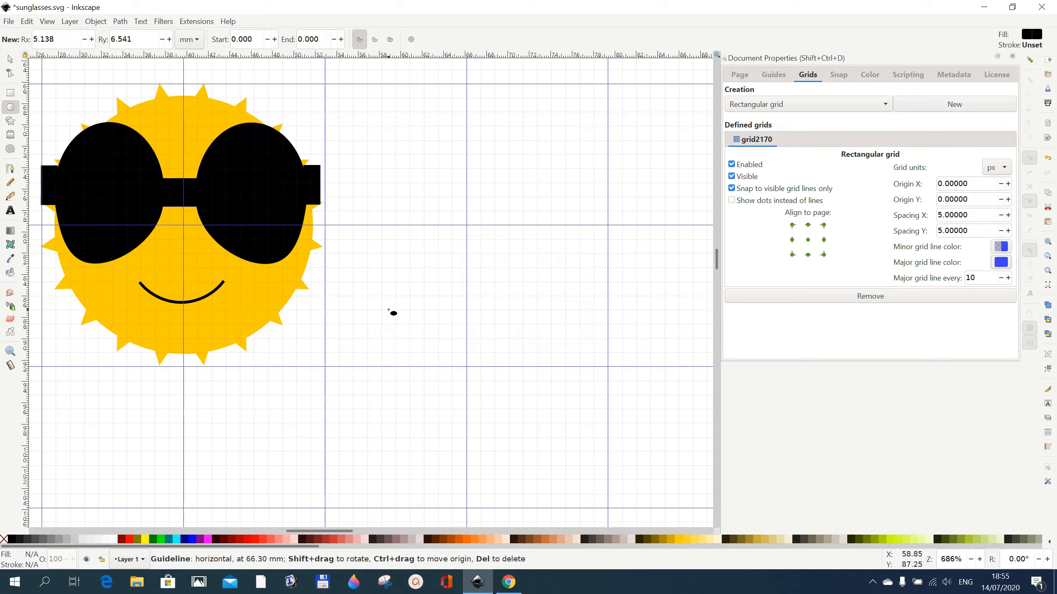
- Draw a 20-corner star with spoke ratio 0.760 and about 13.4 mm radius, centred on a major grid intersection, and fill it sun yellow
{"action": "left_click", "coordinate": [10, 121]}
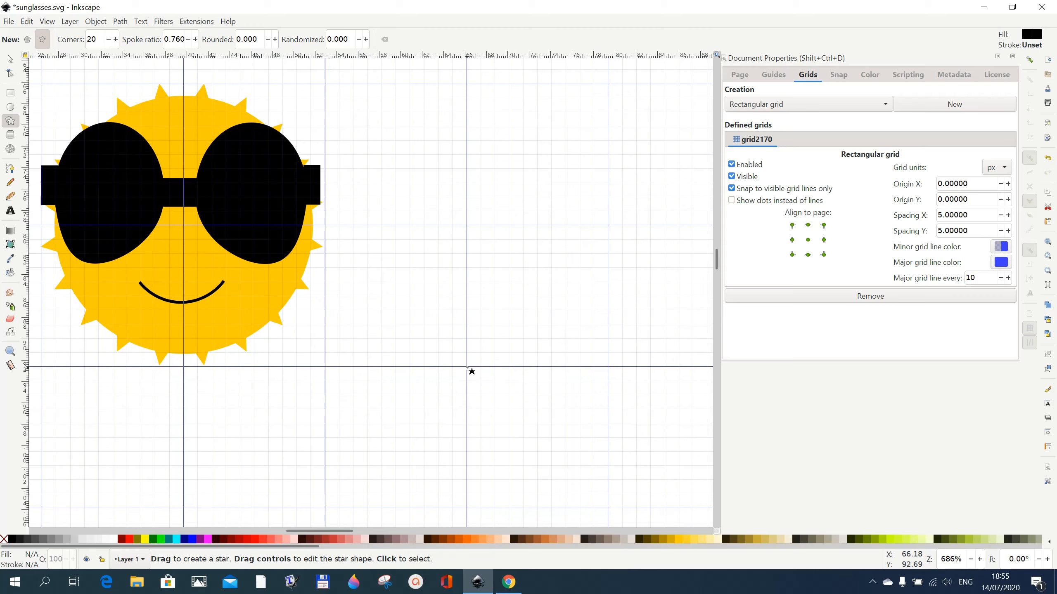
{"action": "left_click_drag", "start_coordinate": [467, 367], "coordinate": [552, 483]}
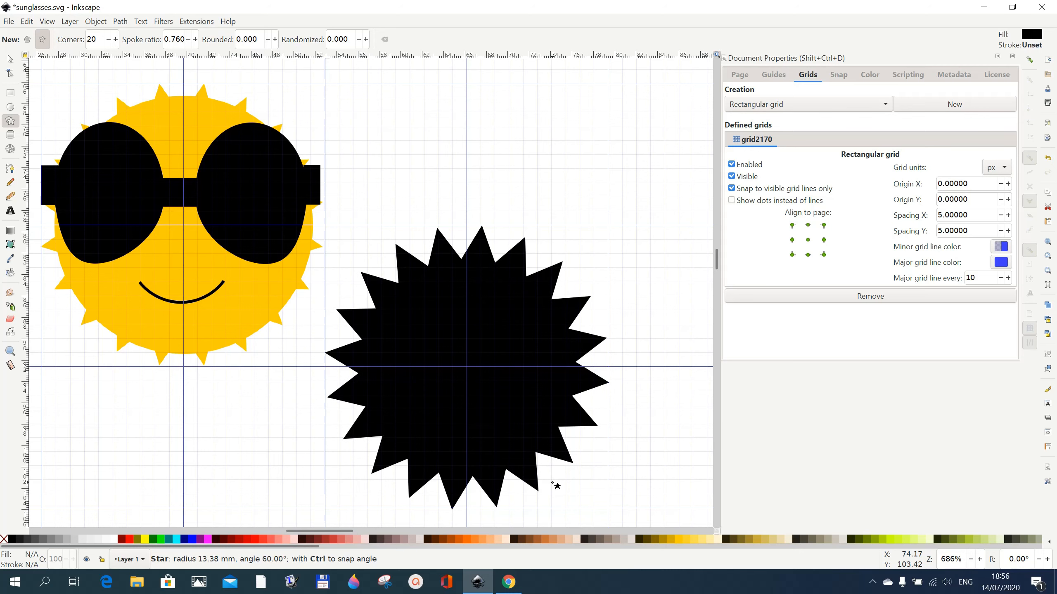
{"action": "left_click_drag", "start_coordinate": [553, 484], "coordinate": [553, 484]}
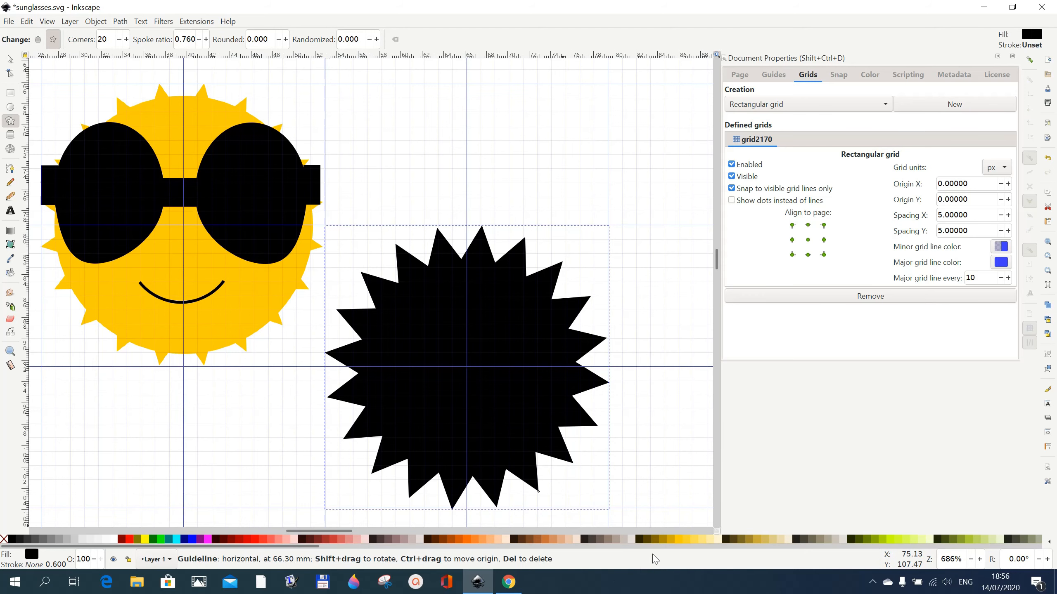
{"action": "left_click", "coordinate": [680, 542]}
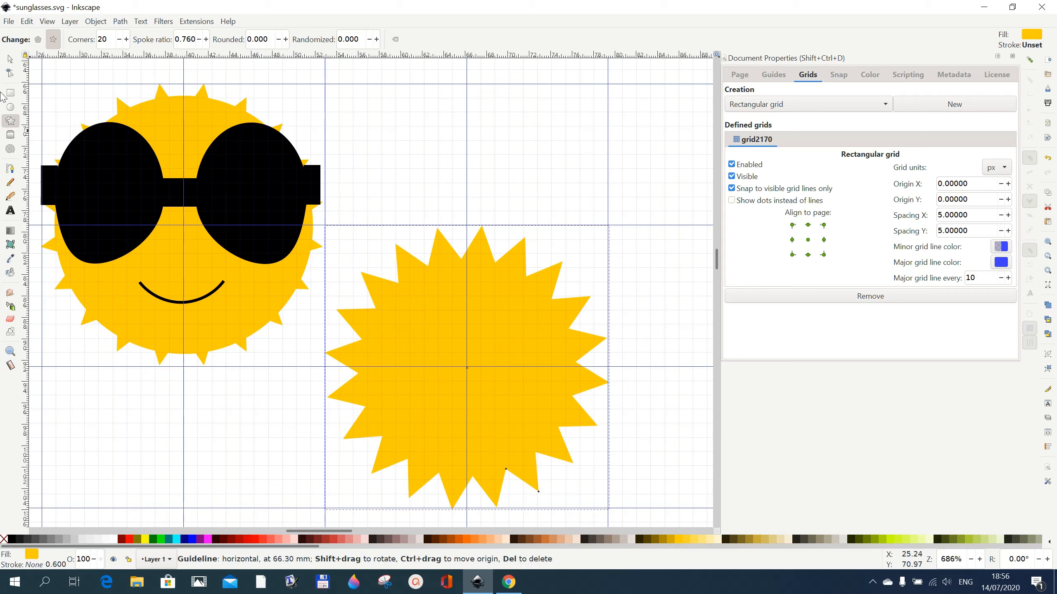
- Draw a circle about 24.9 mm in diameter over the yellow star and fill it with orange #FF9955
{"action": "left_click", "coordinate": [11, 107]}
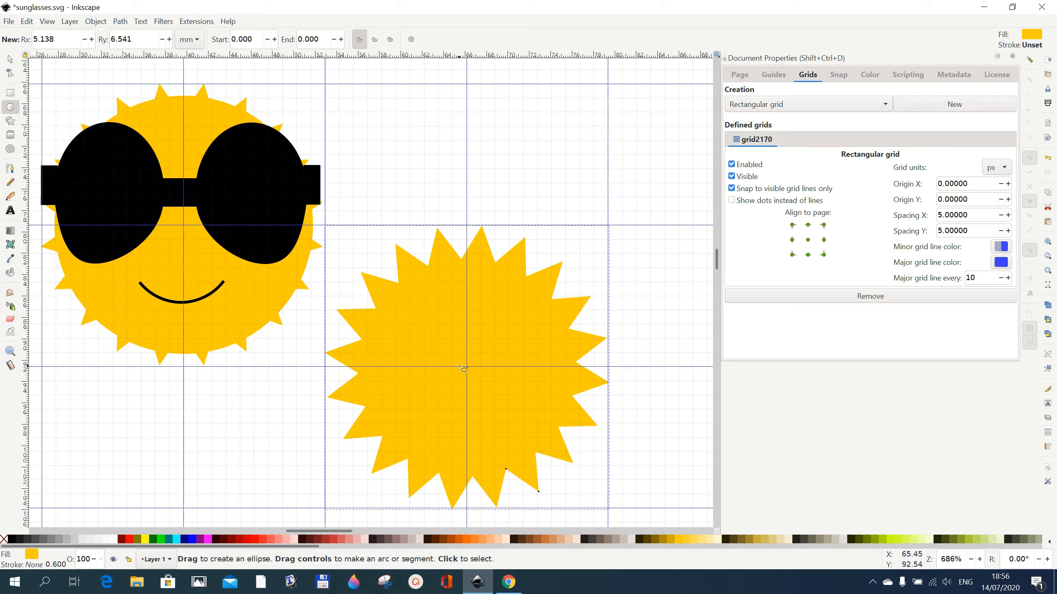
{"action": "key", "text": "shift"}
{"action": "left_click_drag", "start_coordinate": [459, 367], "coordinate": [552, 413]}
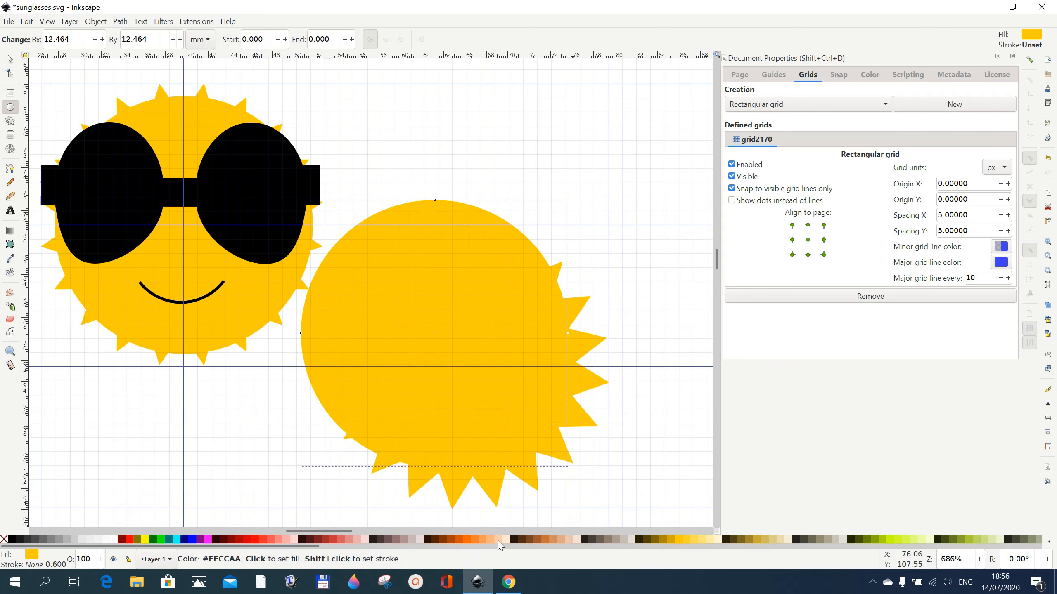
{"action": "left_click", "coordinate": [482, 539]}
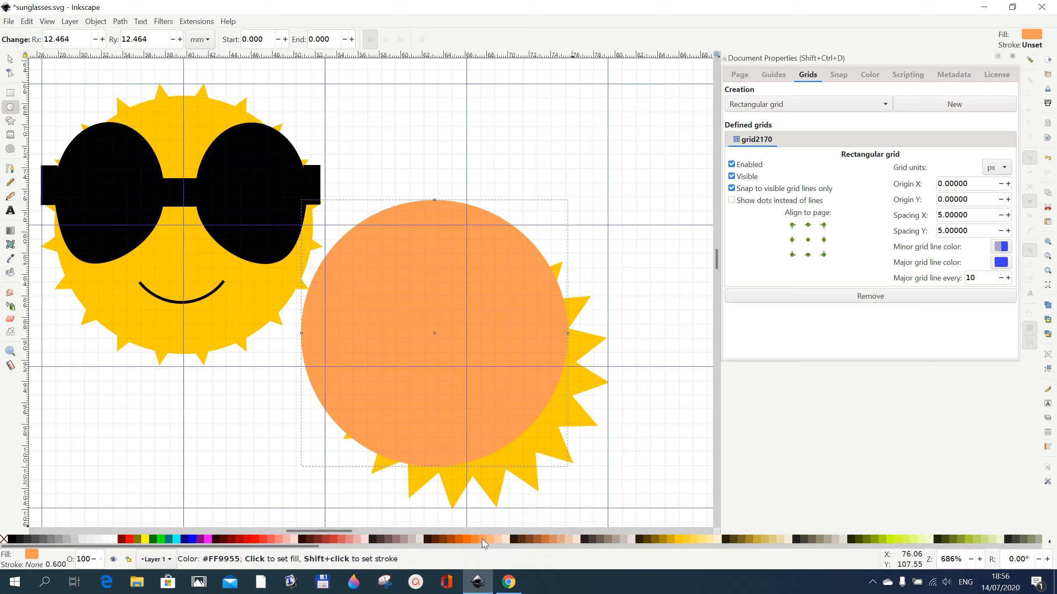
- Centre the orange circle on the star and shrink it evenly about its centre to about 23.7 mm across
{"action": "left_click", "coordinate": [10, 59]}
{"action": "left_click_drag", "start_coordinate": [539, 342], "coordinate": [570, 379]}
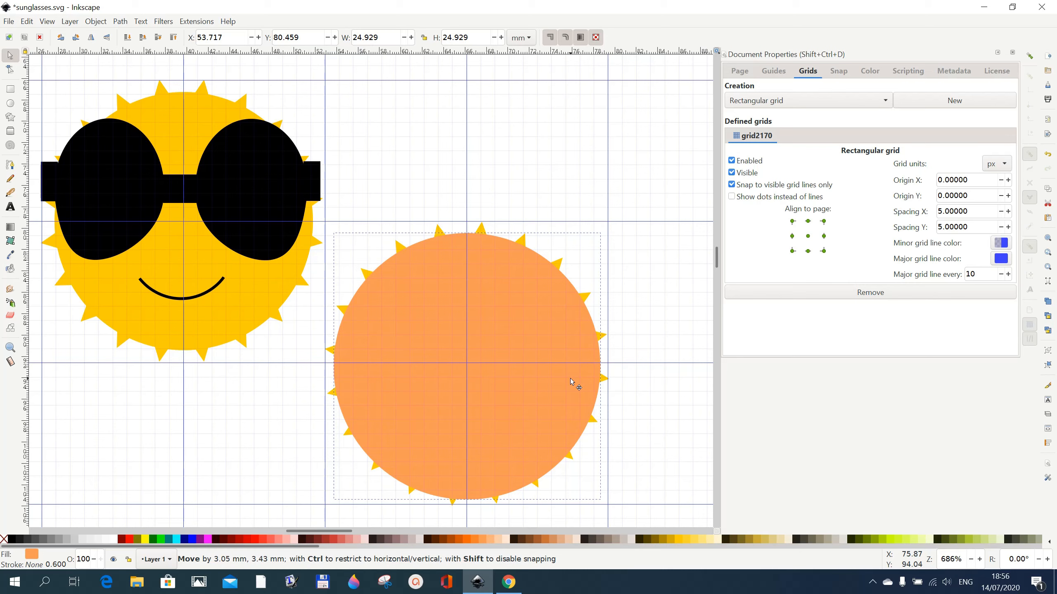
{"action": "left_click_drag", "start_coordinate": [571, 379], "coordinate": [571, 379]}
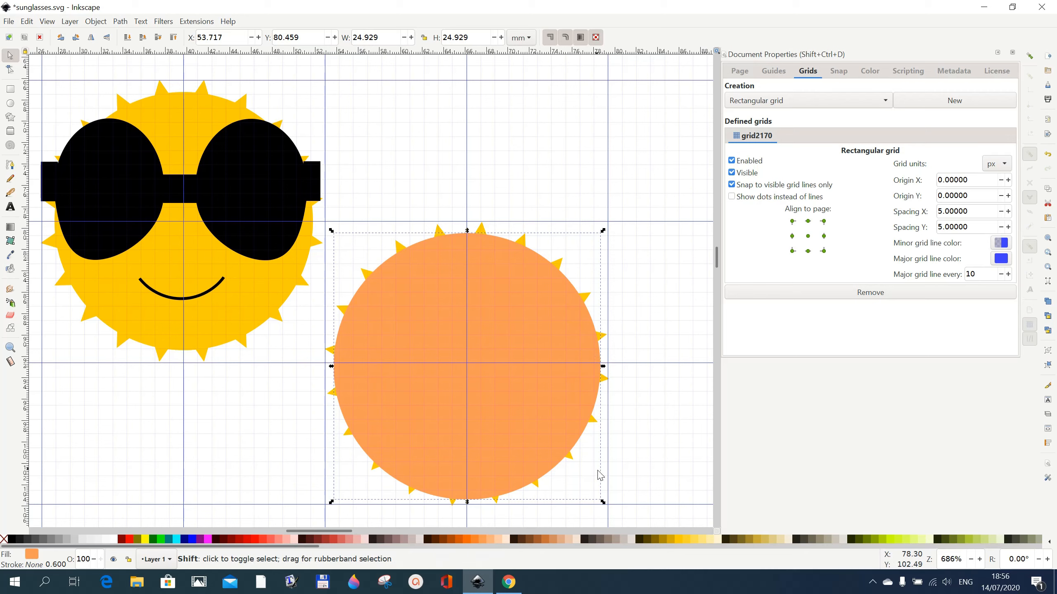
{"action": "left_click_drag", "start_coordinate": [604, 507], "coordinate": [599, 502]}
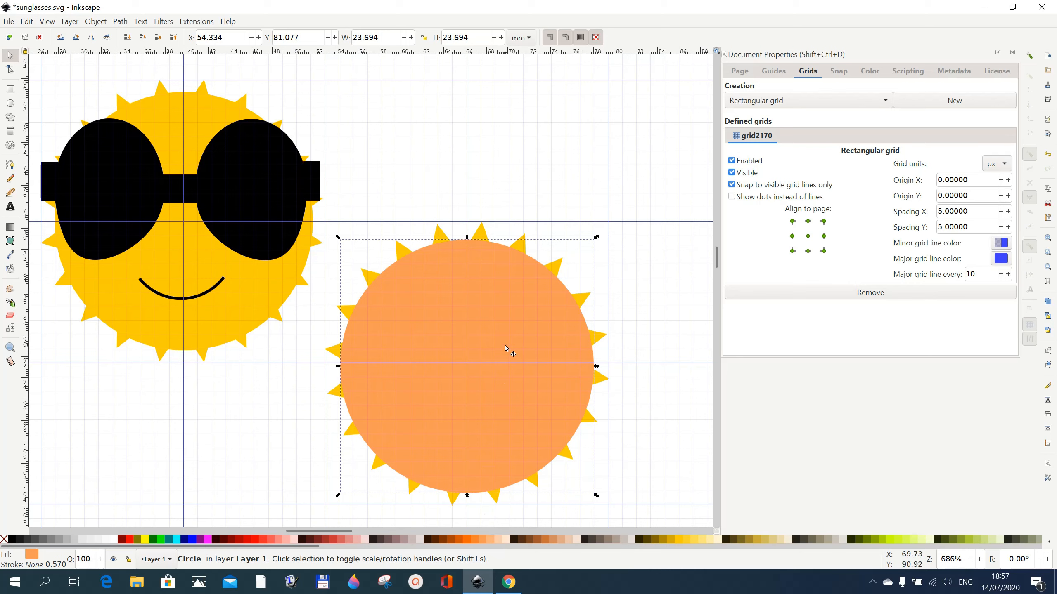
- Unite the circle and star into one sun shape with Union and move it up beside the original sun
{"action": "left_click", "coordinate": [604, 341], "text": "shift"}
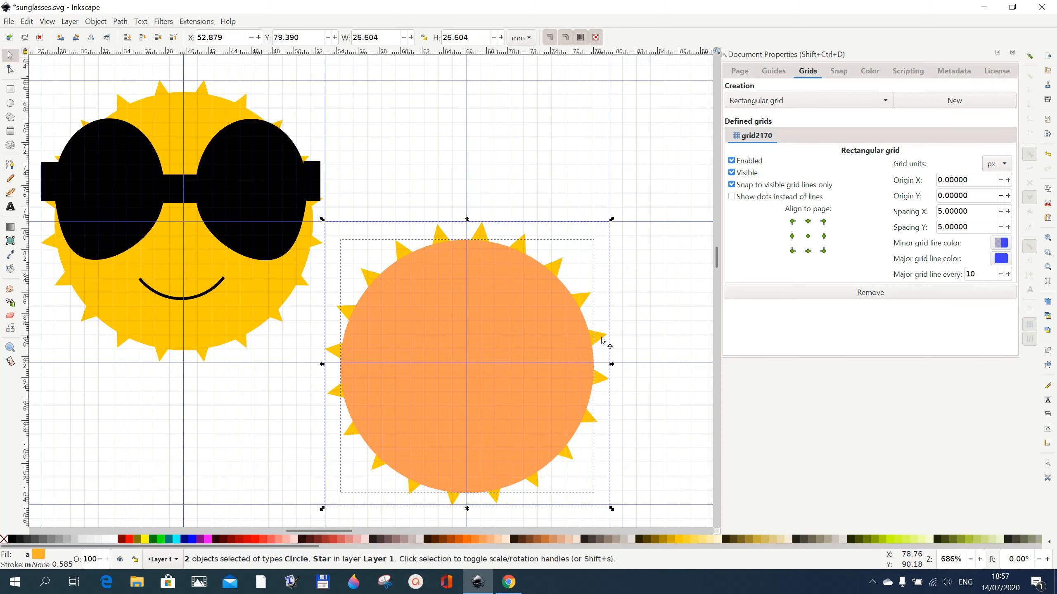
{"action": "left_click", "coordinate": [120, 21]}
{"action": "left_click", "coordinate": [127, 79]}
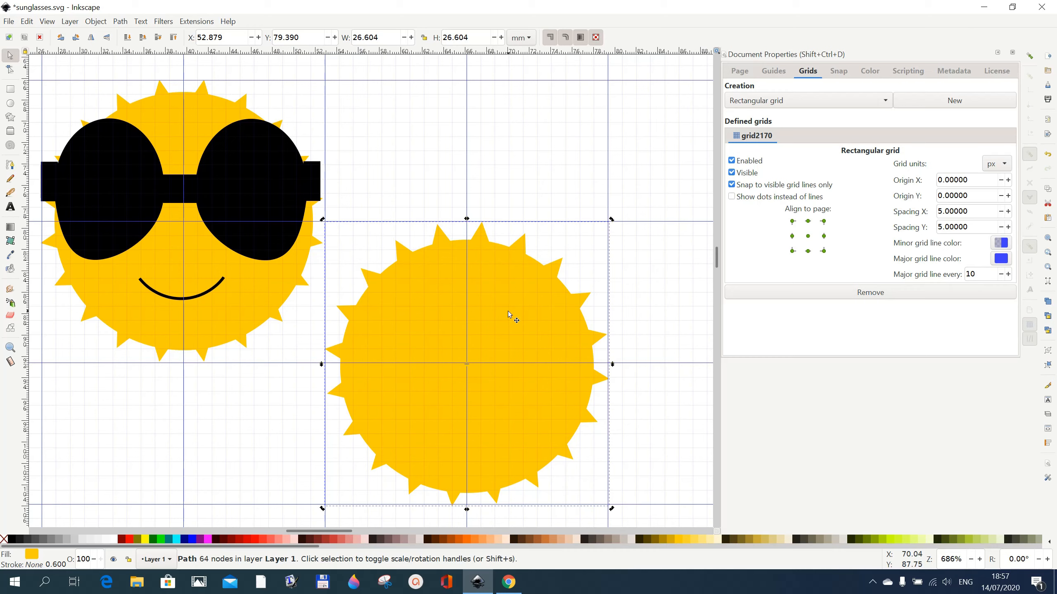
{"action": "left_click_drag", "start_coordinate": [508, 311], "coordinate": [603, 157]}
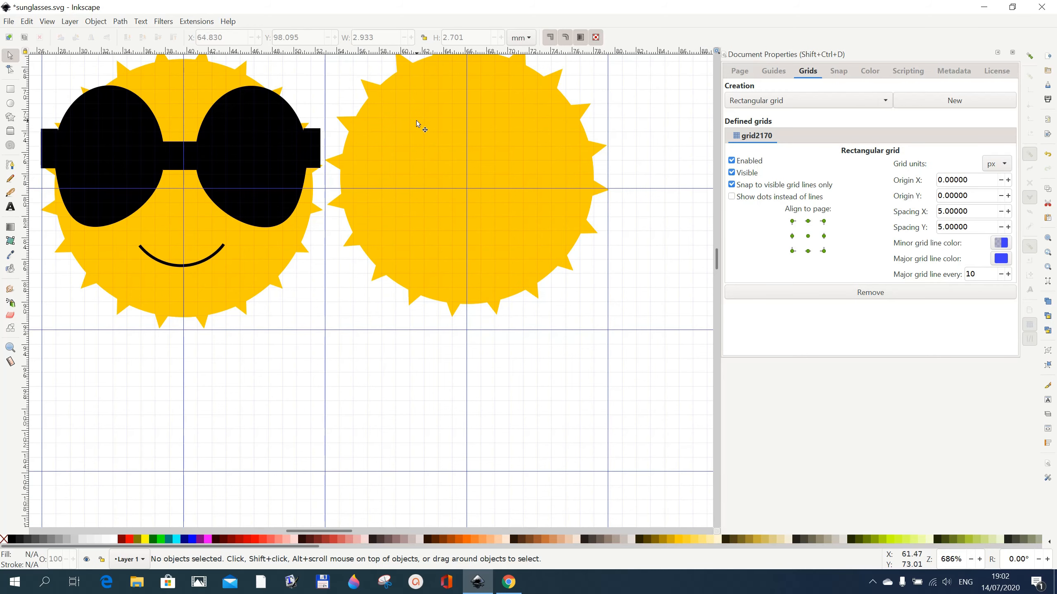
- Draw an upright orange ellipse about 8.1 × 12.2 mm below the new sun as the first sunglasses lens
{"action": "left_click", "coordinate": [9, 105]}
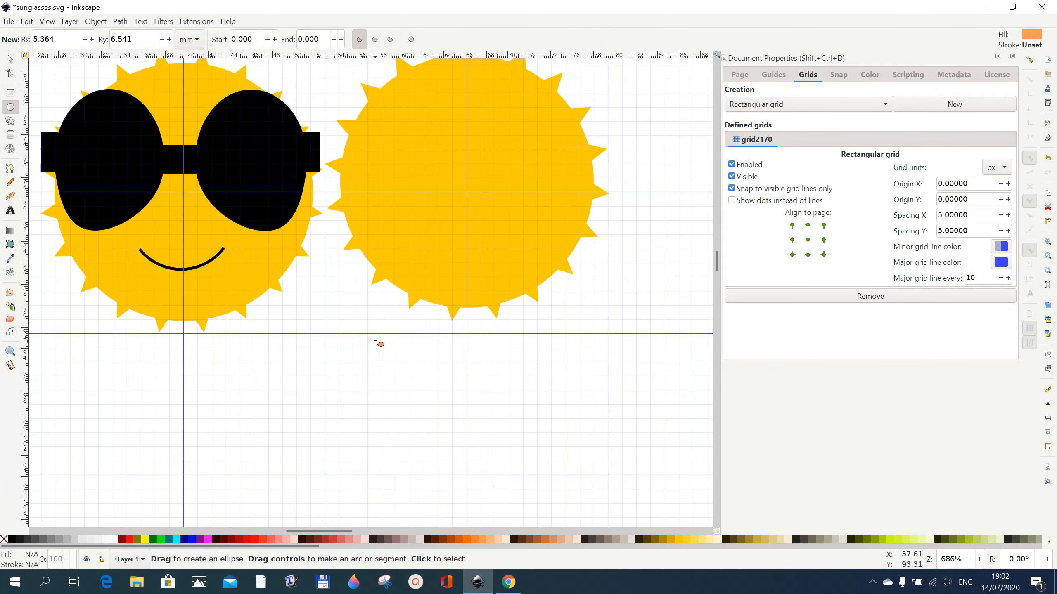
{"action": "left_click_drag", "start_coordinate": [370, 355], "coordinate": [452, 476]}
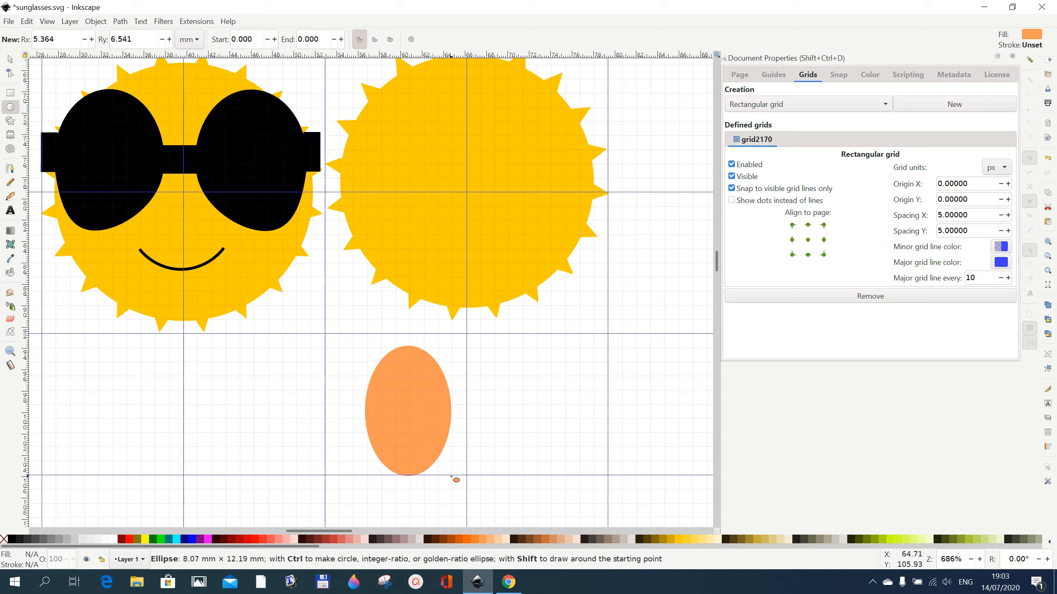
{"action": "left_click_drag", "start_coordinate": [452, 476], "coordinate": [451, 476]}
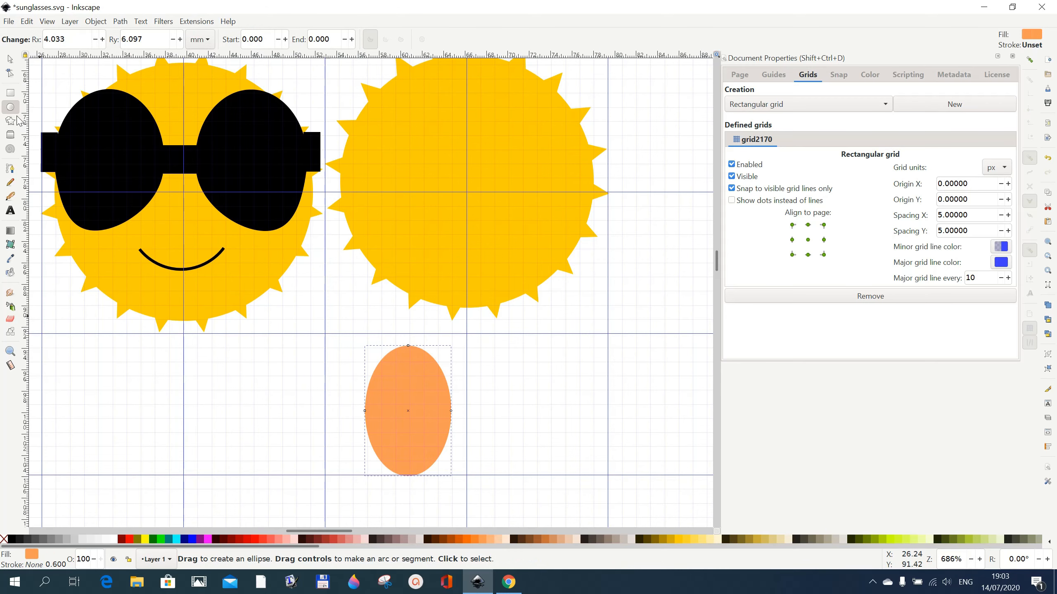
- Enlarge the ellipse to about 9.4 × 13.2 mm and shift it slightly left to about X 54.8 mm
{"action": "left_click", "coordinate": [10, 59]}
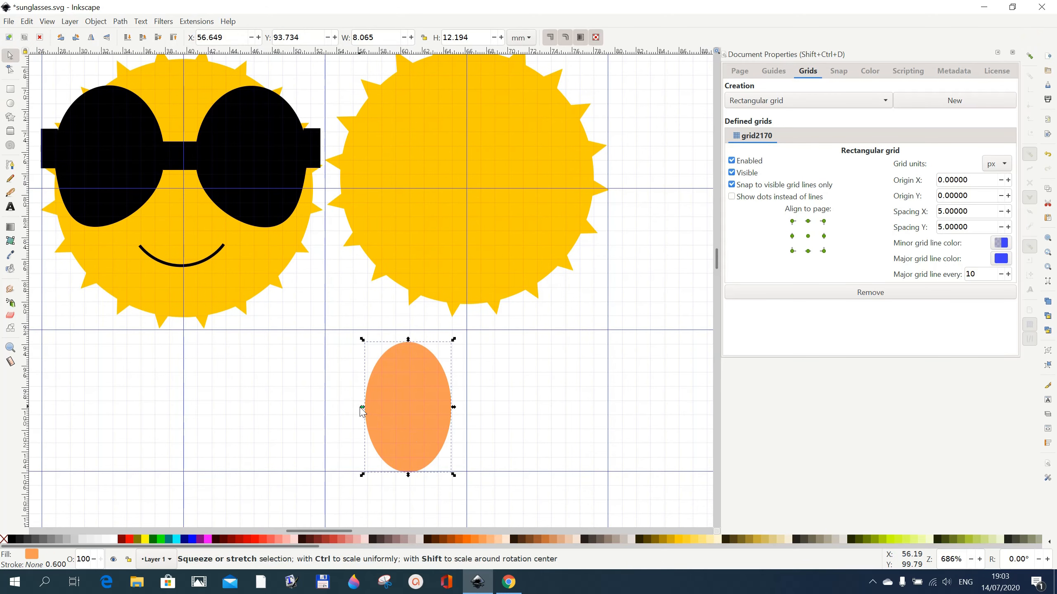
{"action": "left_click_drag", "start_coordinate": [363, 408], "coordinate": [348, 411]}
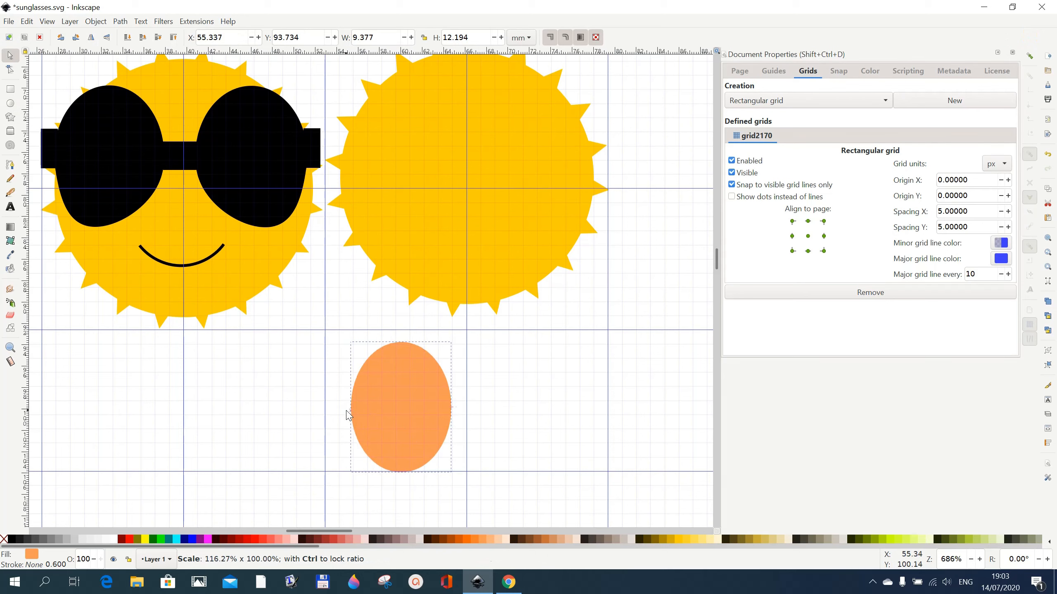
{"action": "left_click_drag", "start_coordinate": [401, 343], "coordinate": [401, 331]}
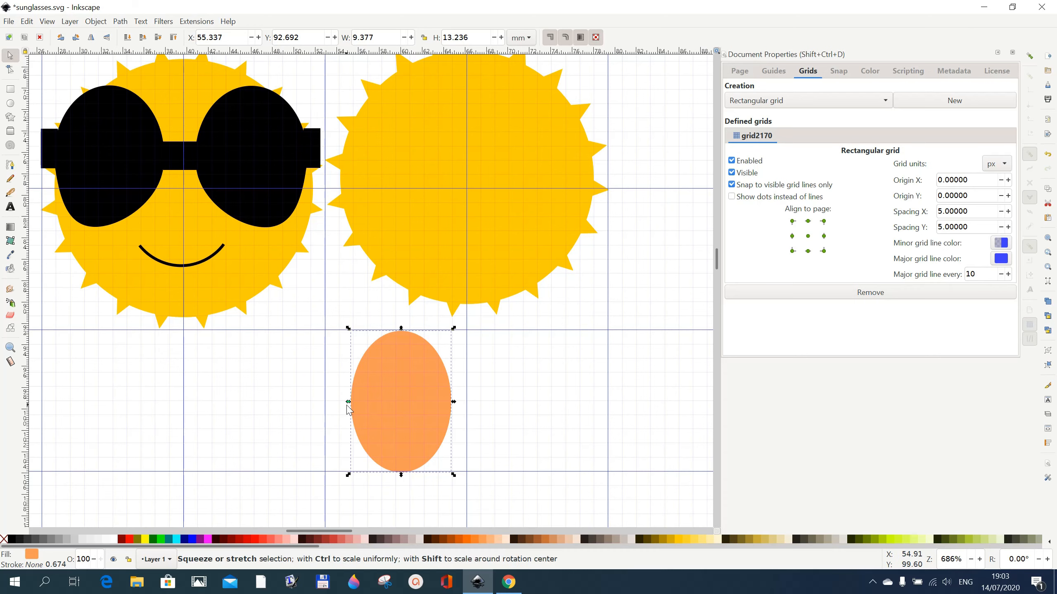
{"action": "left_click_drag", "start_coordinate": [384, 398], "coordinate": [375, 398]}
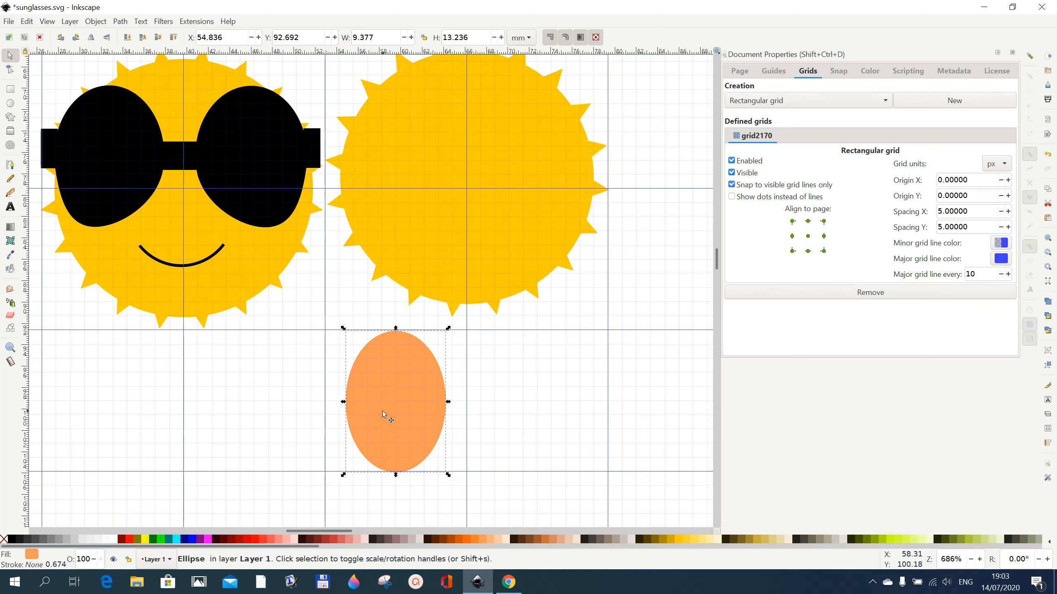
- Duplicate the ellipse and place the copy level with it on the right, at about X 68.2 mm, as the second lens
{"action": "right_click", "coordinate": [391, 400]}
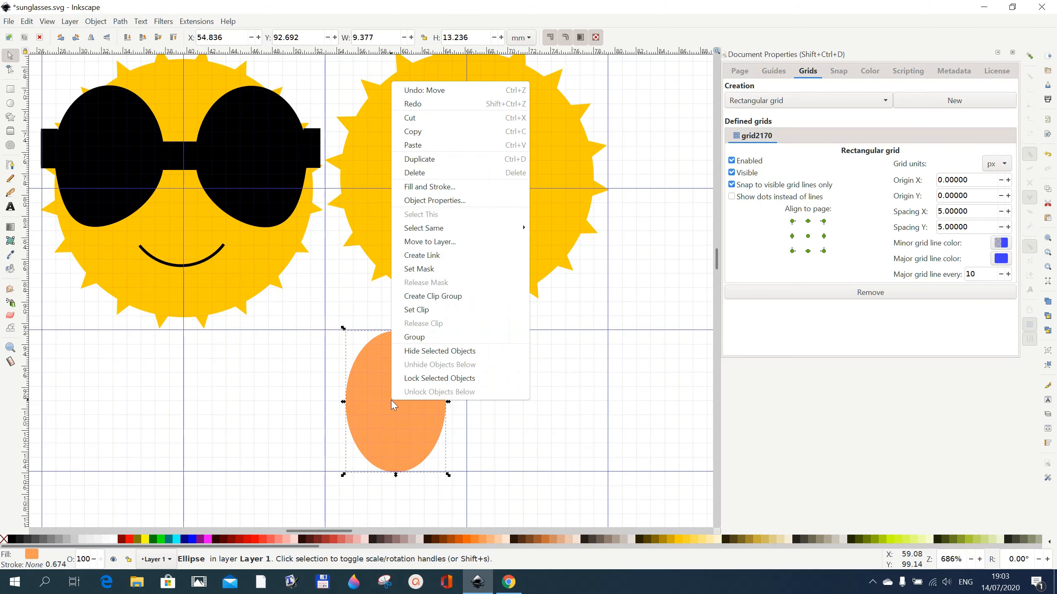
{"action": "left_click", "coordinate": [406, 163]}
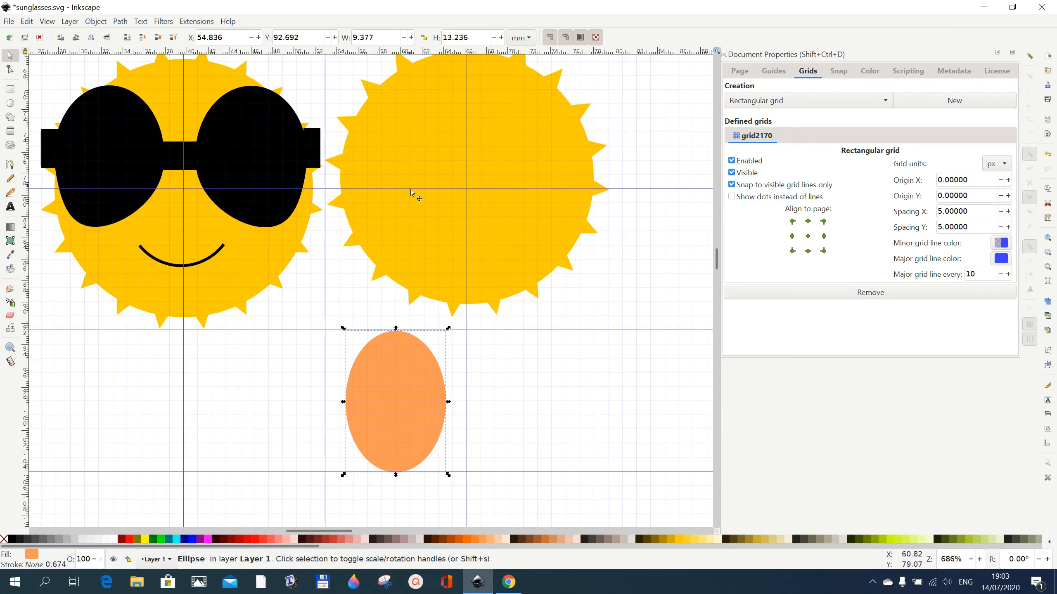
{"action": "left_click", "coordinate": [28, 21]}
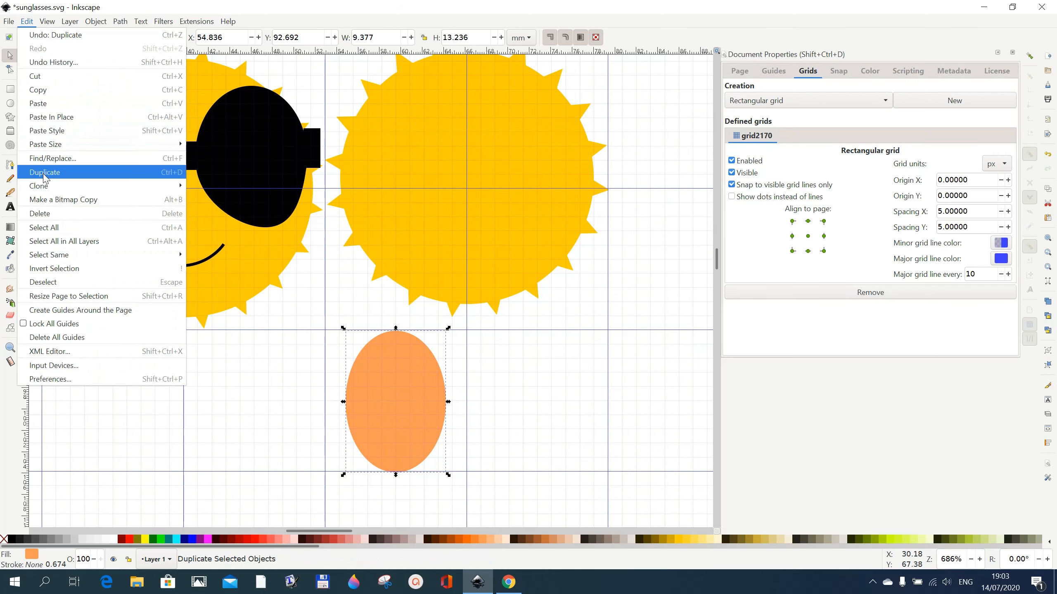
{"action": "left_click", "coordinate": [399, 391]}
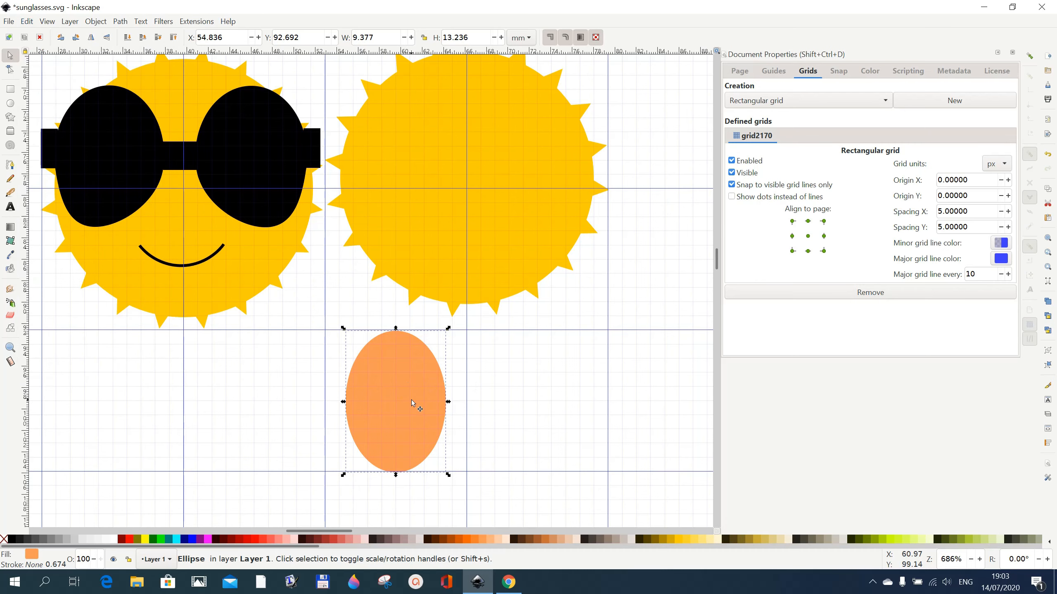
{"action": "left_click_drag", "start_coordinate": [409, 399], "coordinate": [558, 400]}
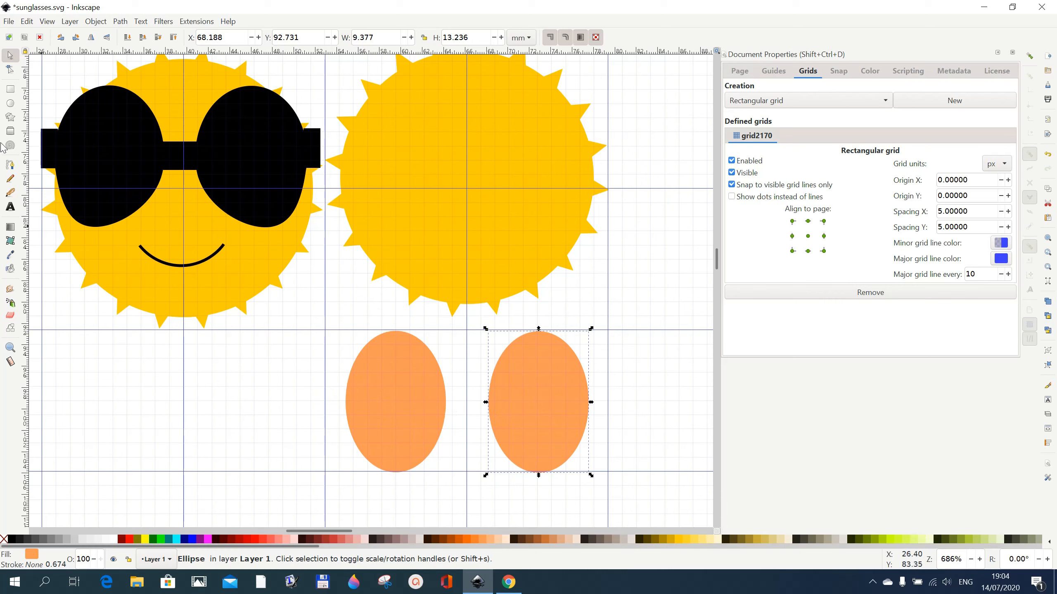
{"action": "left_click", "coordinate": [644, 448]}
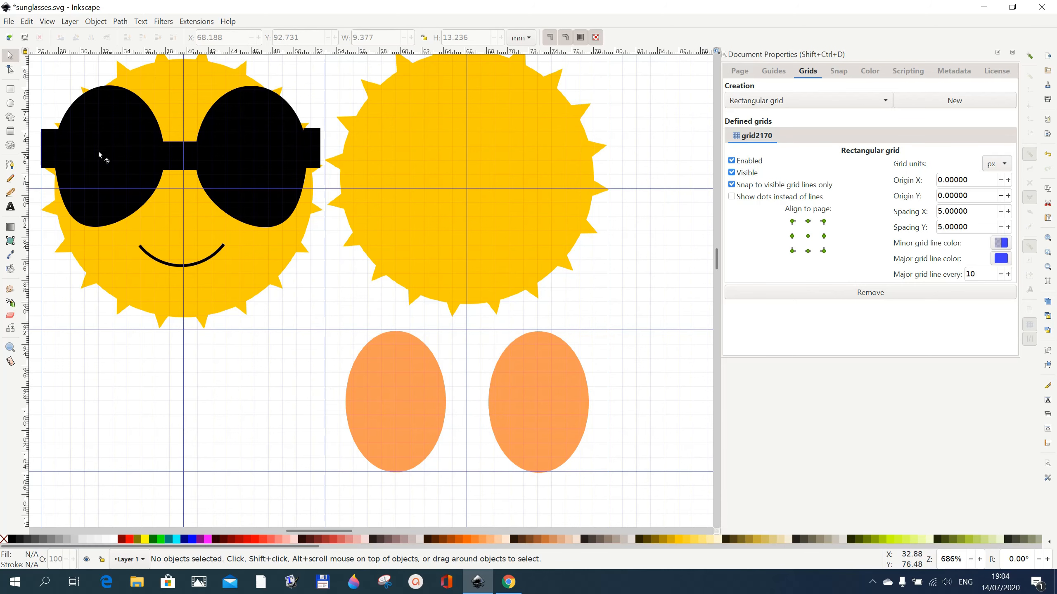
- Draw a rectangle about 5.0 × 2.7 mm as the bridge joining the two ellipses, and close the document properties
{"action": "left_click", "coordinate": [10, 90]}
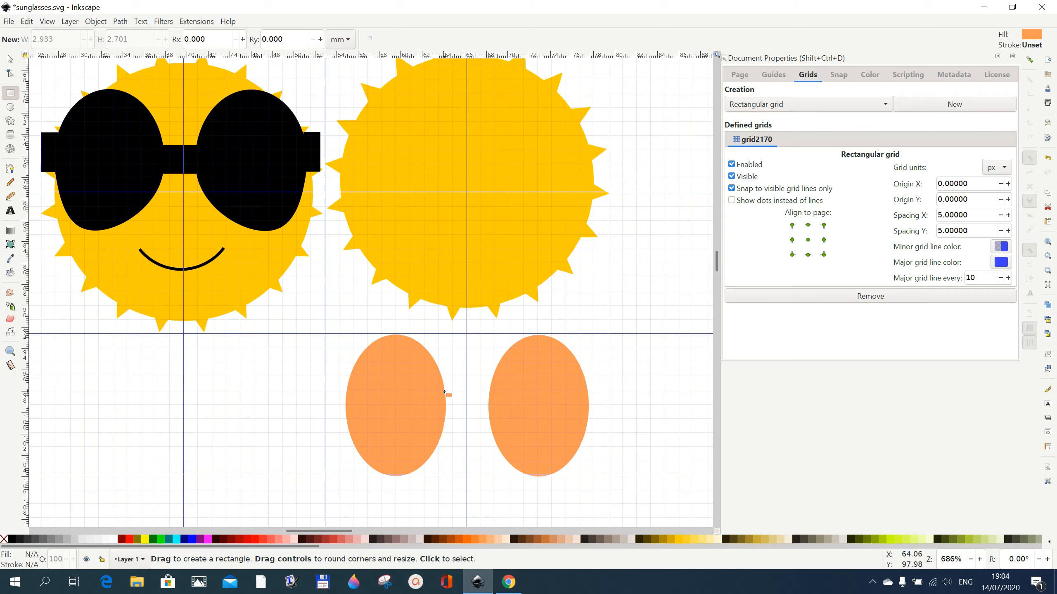
{"action": "left_click_drag", "start_coordinate": [443, 391], "coordinate": [496, 421]}
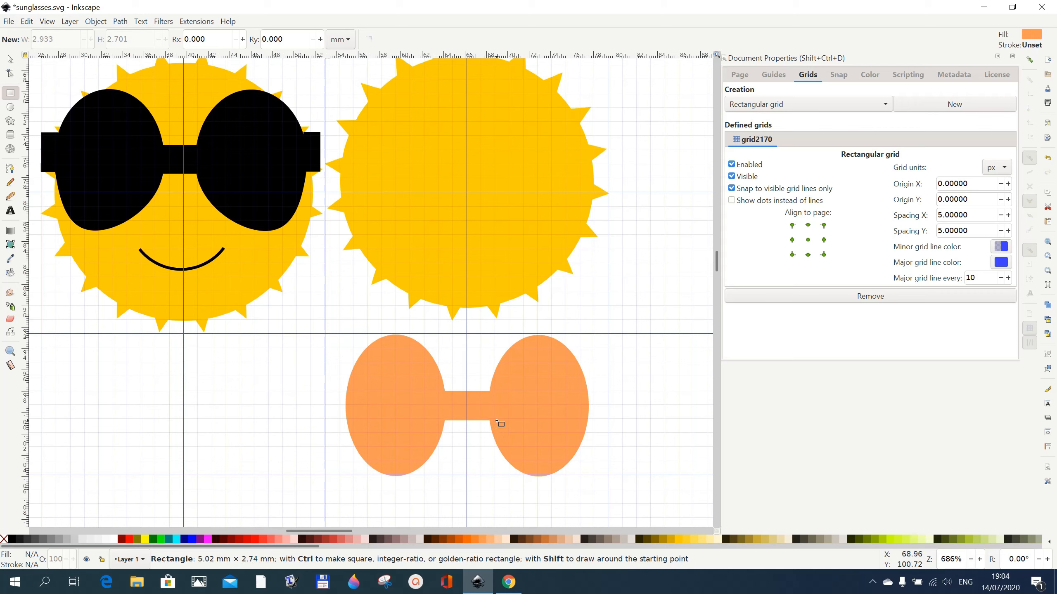
{"action": "left_click_drag", "start_coordinate": [499, 422], "coordinate": [500, 423]}
{"action": "left_click_drag", "start_coordinate": [498, 421], "coordinate": [498, 421]}
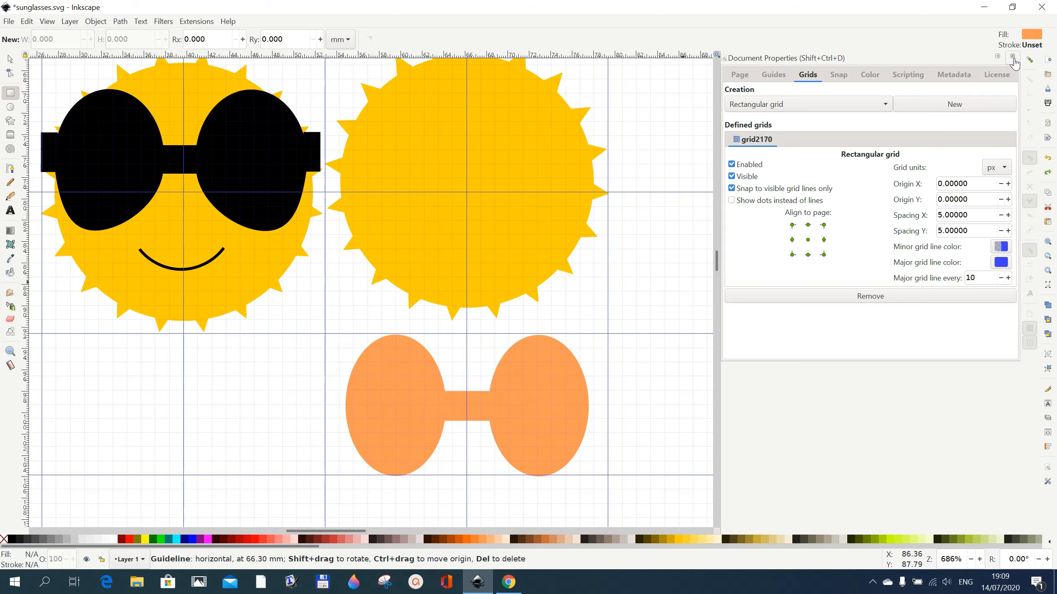
{"action": "left_click", "coordinate": [1013, 58]}
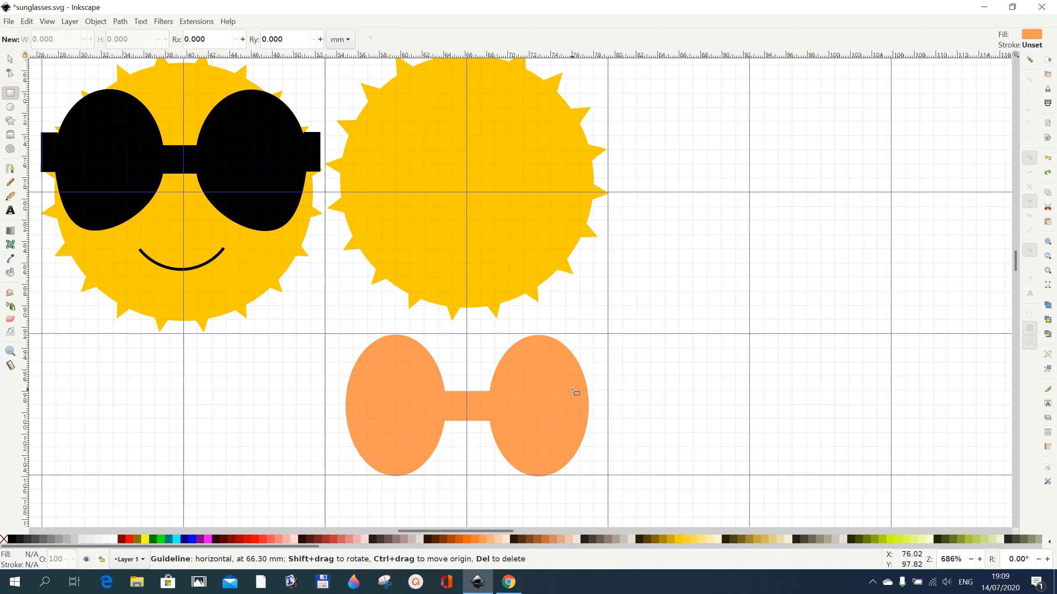
- Draw two temple rectangles on the outer sides of the ellipses, about 2.4 × 4.2 mm on the right and 2.5 × 4.0 mm on the left
{"action": "left_click_drag", "start_coordinate": [585, 377], "coordinate": [607, 422]}
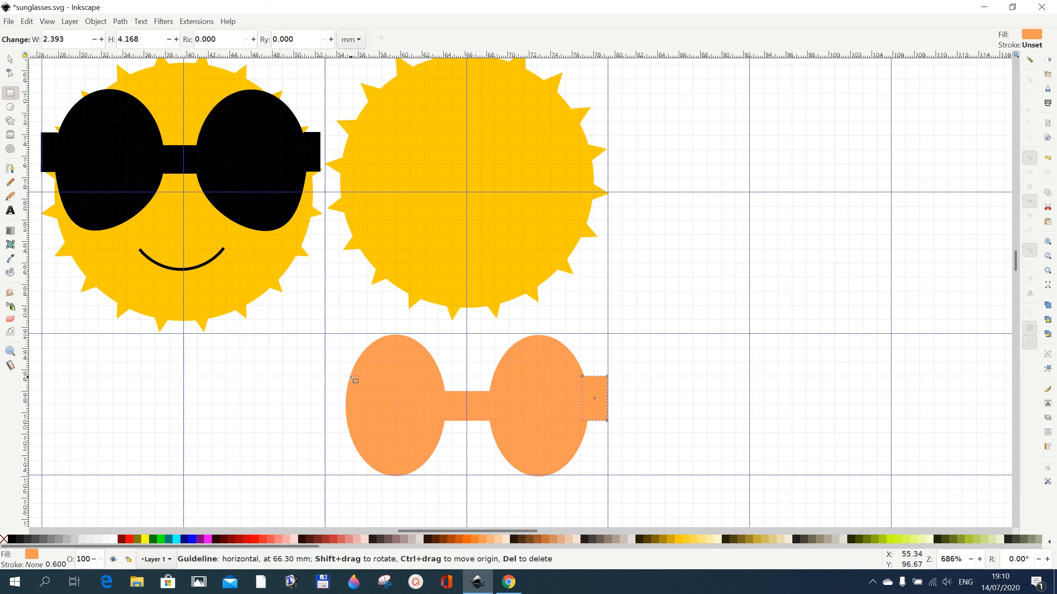
{"action": "left_click_drag", "start_coordinate": [350, 378], "coordinate": [326, 421]}
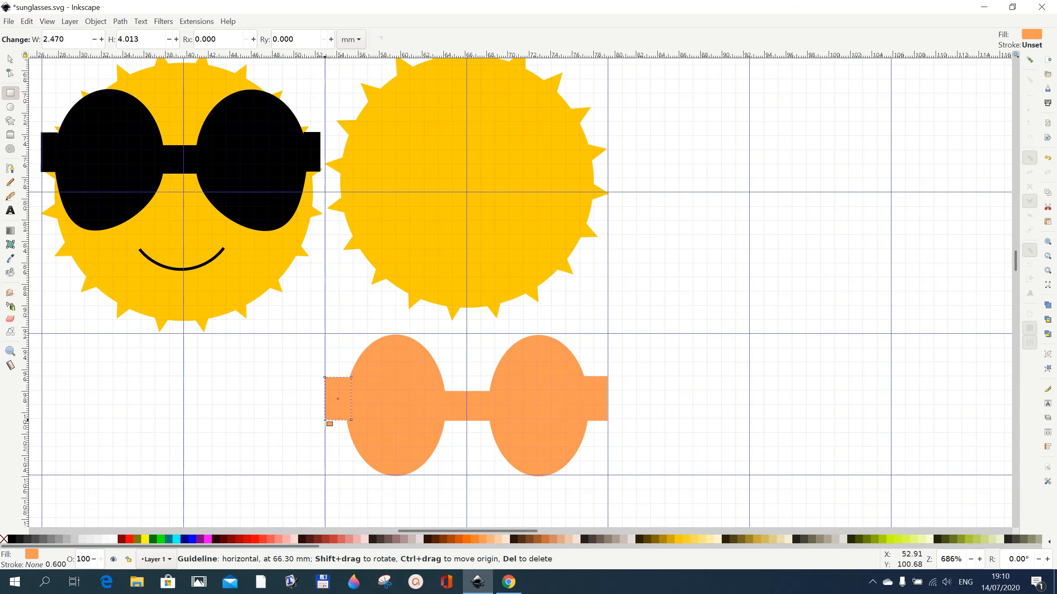
- Merge the two ellipses, the bridge and both side rectangles into a single path with Union
{"action": "left_click", "coordinate": [11, 58]}
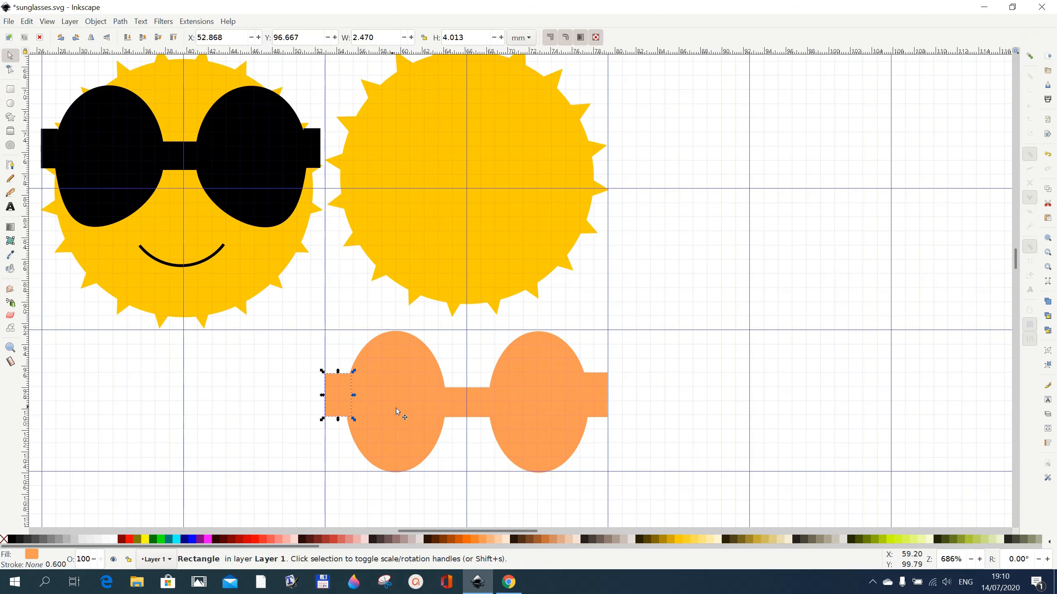
{"action": "left_click", "coordinate": [430, 433], "text": "shift"}
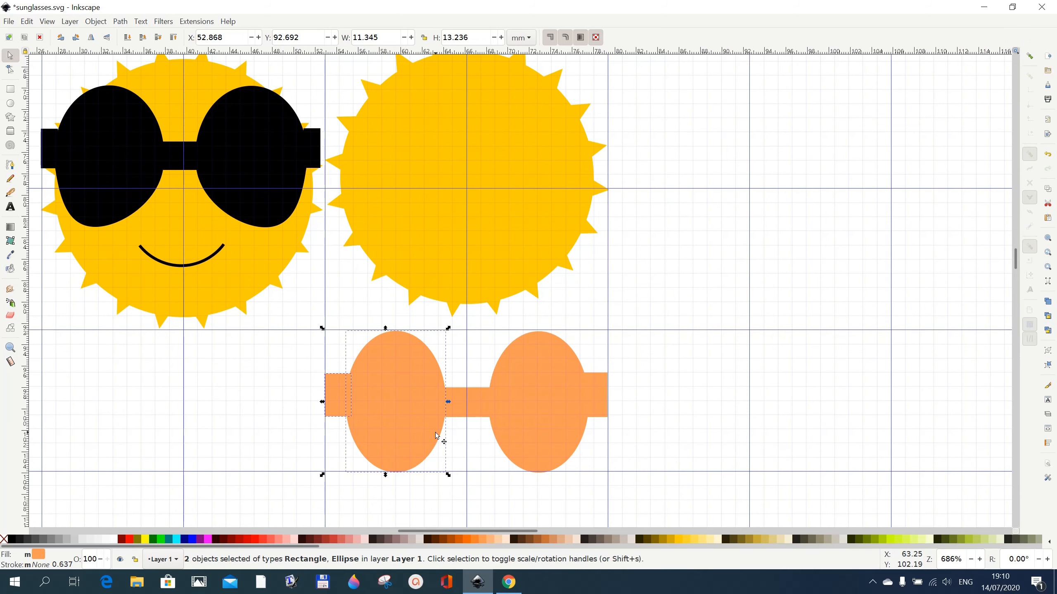
{"action": "left_click", "coordinate": [468, 412], "text": "shift"}
{"action": "left_click", "coordinate": [539, 416], "text": "shift"}
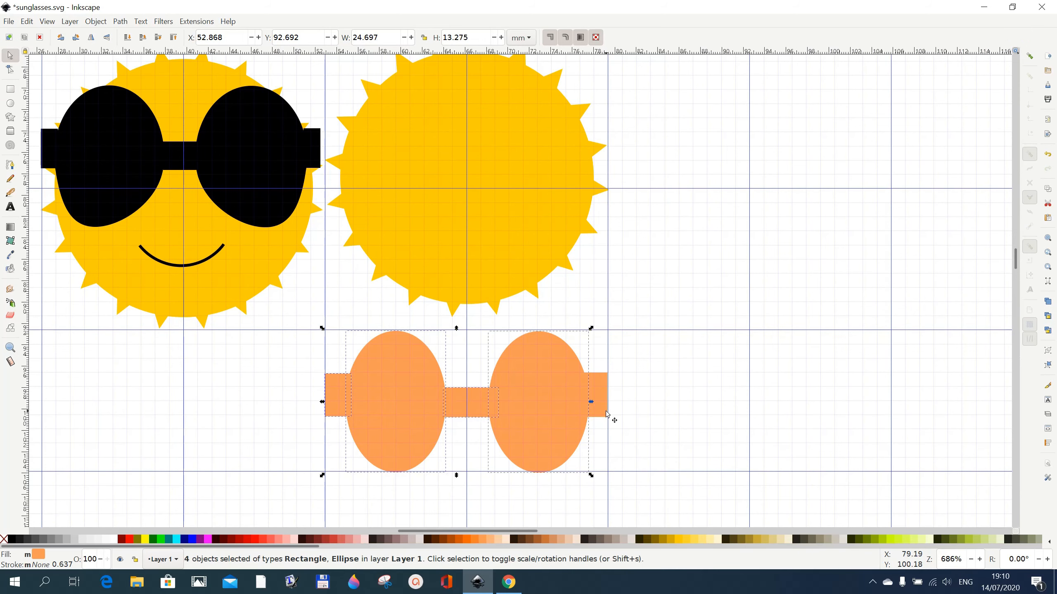
{"action": "left_click", "coordinate": [606, 412], "text": "shift"}
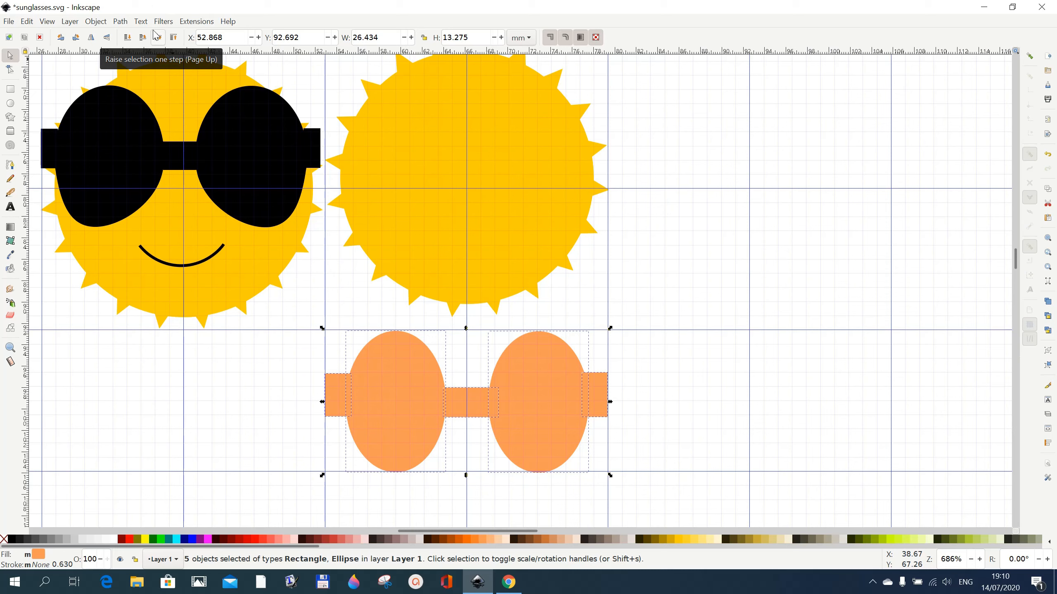
{"action": "left_click", "coordinate": [120, 23]}
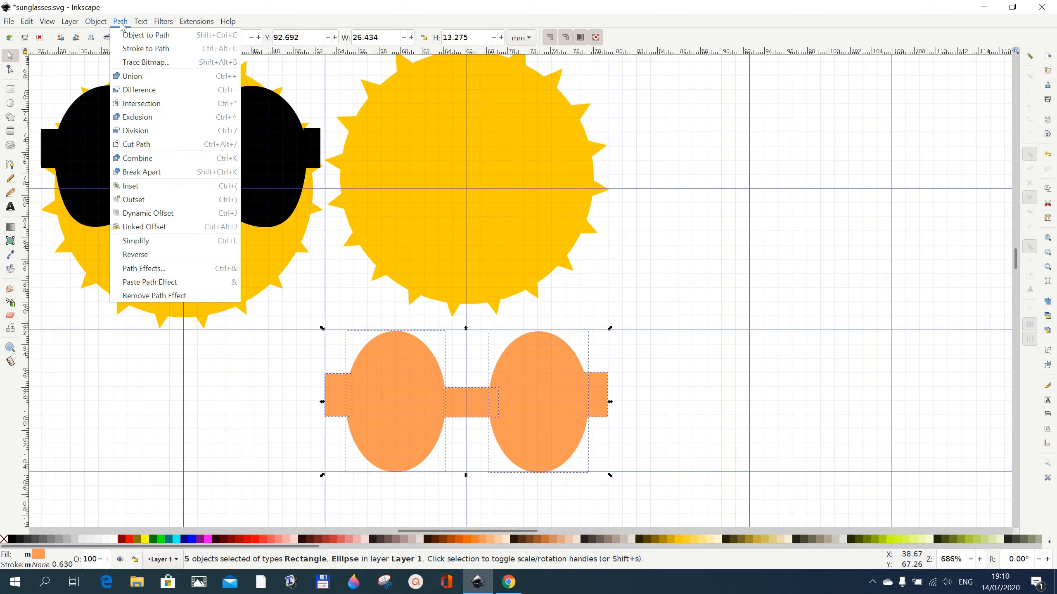
{"action": "left_click", "coordinate": [134, 78]}
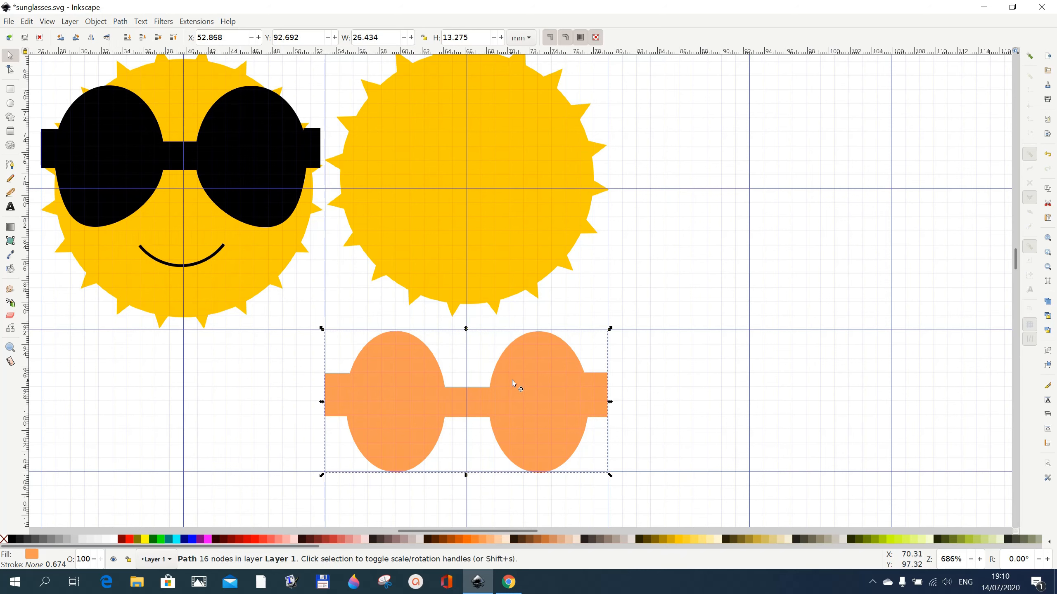
- Lower the alpha of the merged sunglasses' orange fill to 55
{"action": "left_click", "coordinate": [97, 21]}
{"action": "left_click", "coordinate": [110, 49]}
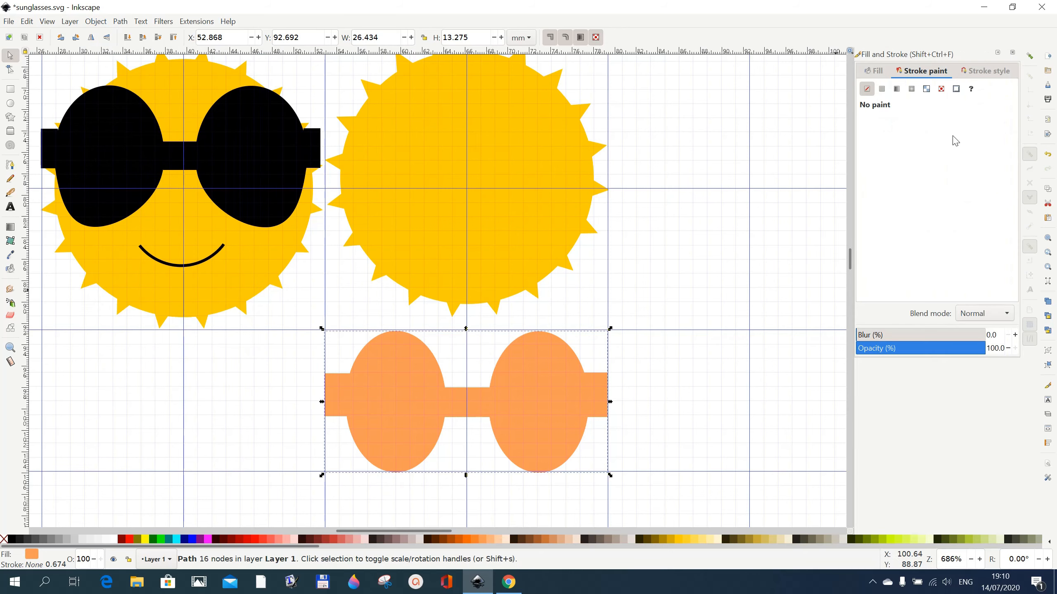
{"action": "left_click", "coordinate": [879, 76]}
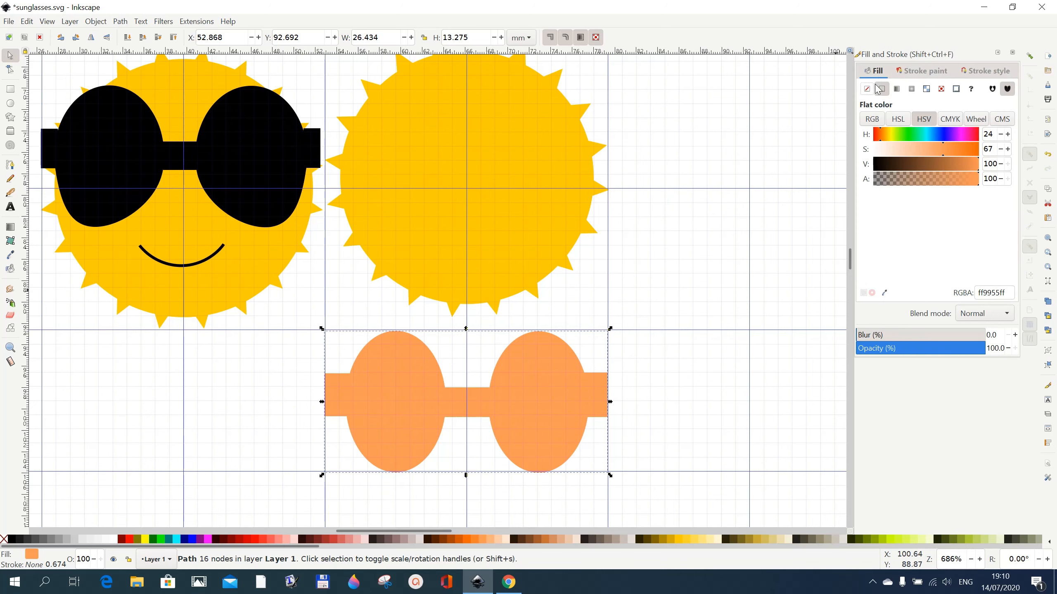
{"action": "left_click", "coordinate": [932, 183]}
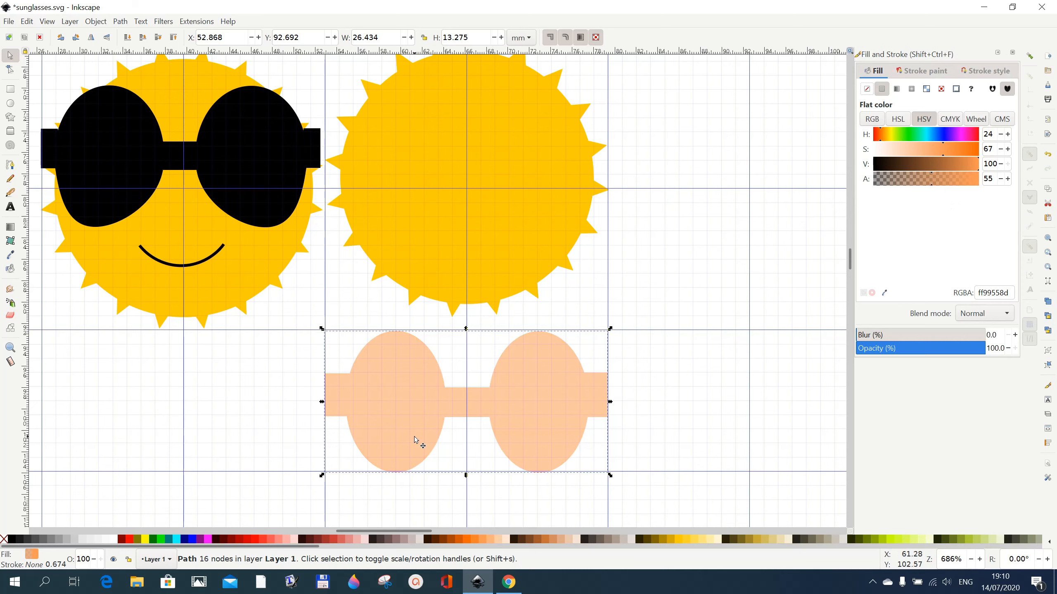
- Move the bottom nodes of the lenses outward, the left one to about X 58.3 mm and the right one to about X 74.1 mm
{"action": "left_click", "coordinate": [10, 69]}
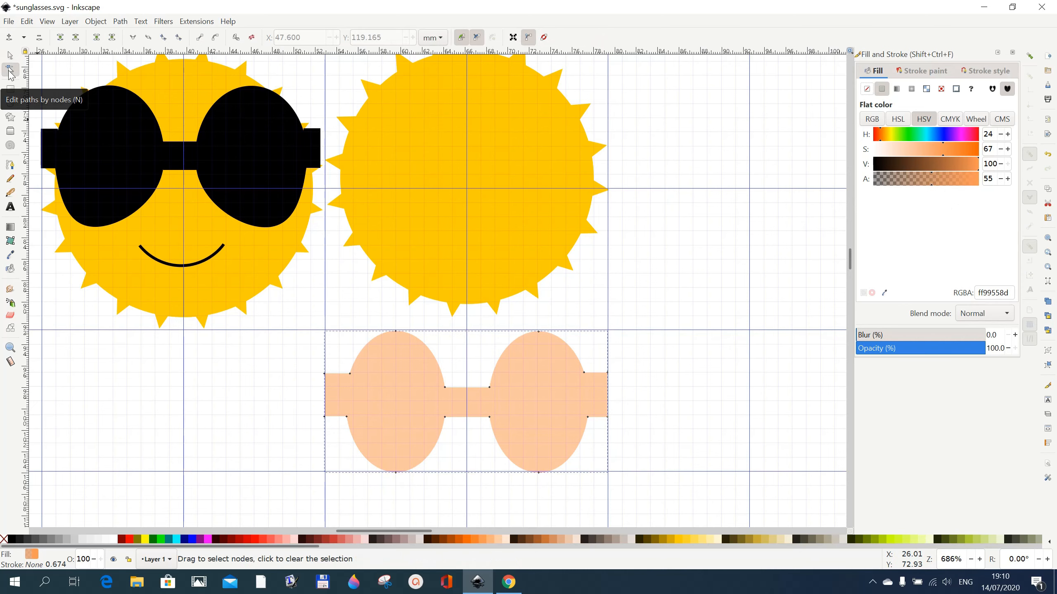
{"action": "left_click", "coordinate": [397, 474]}
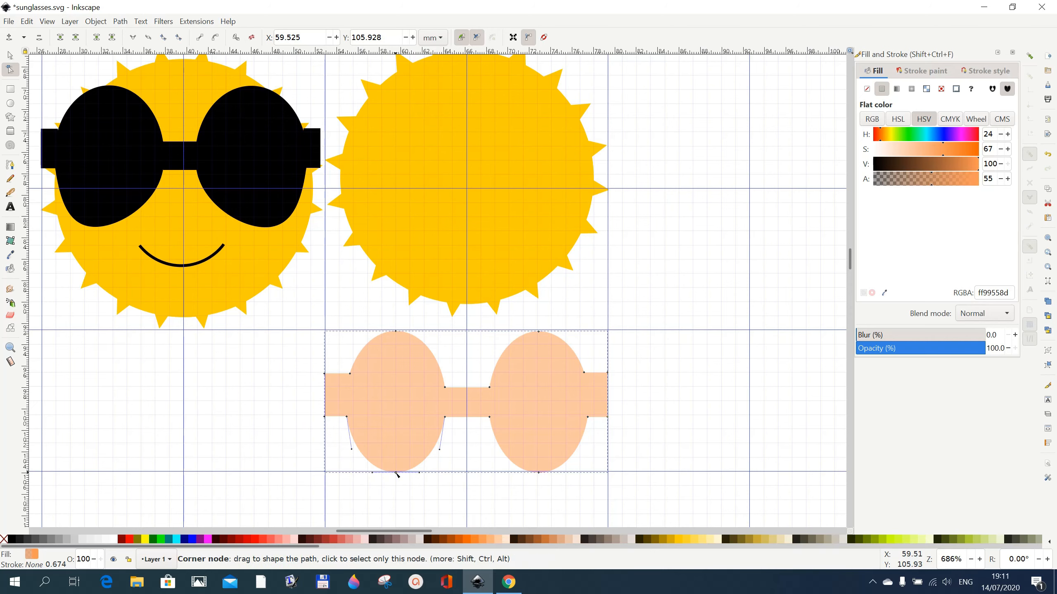
{"action": "left_click_drag", "start_coordinate": [396, 473], "coordinate": [384, 474]}
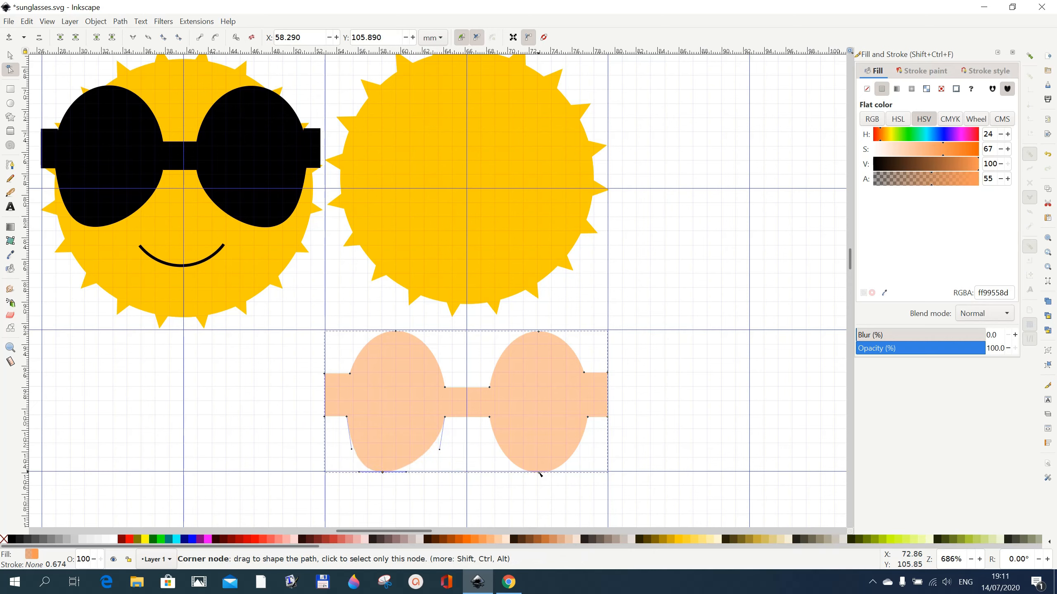
{"action": "left_click_drag", "start_coordinate": [540, 474], "coordinate": [551, 475]}
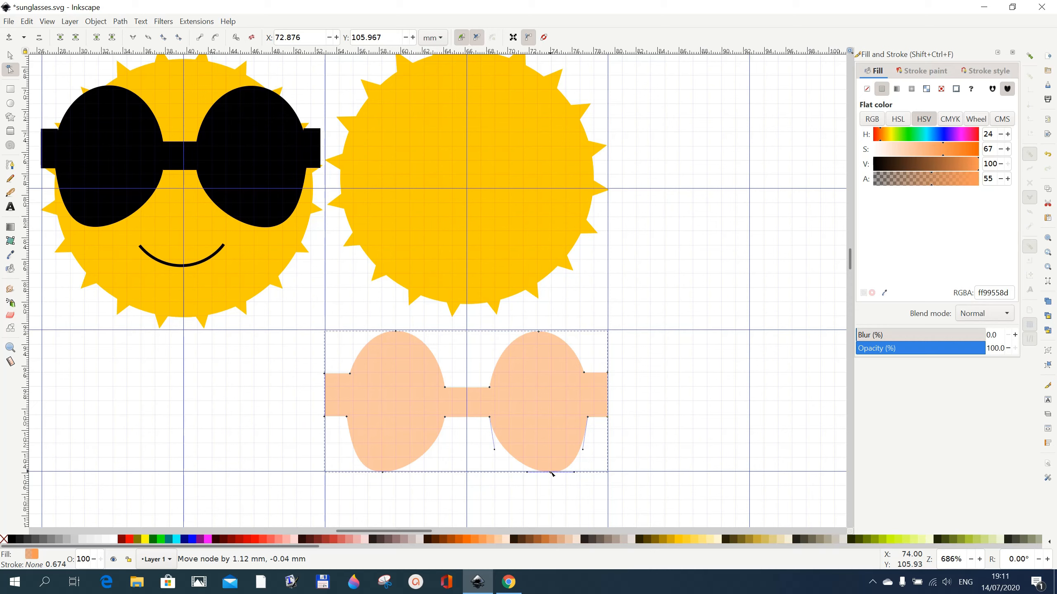
{"action": "left_click_drag", "start_coordinate": [552, 473], "coordinate": [552, 473]}
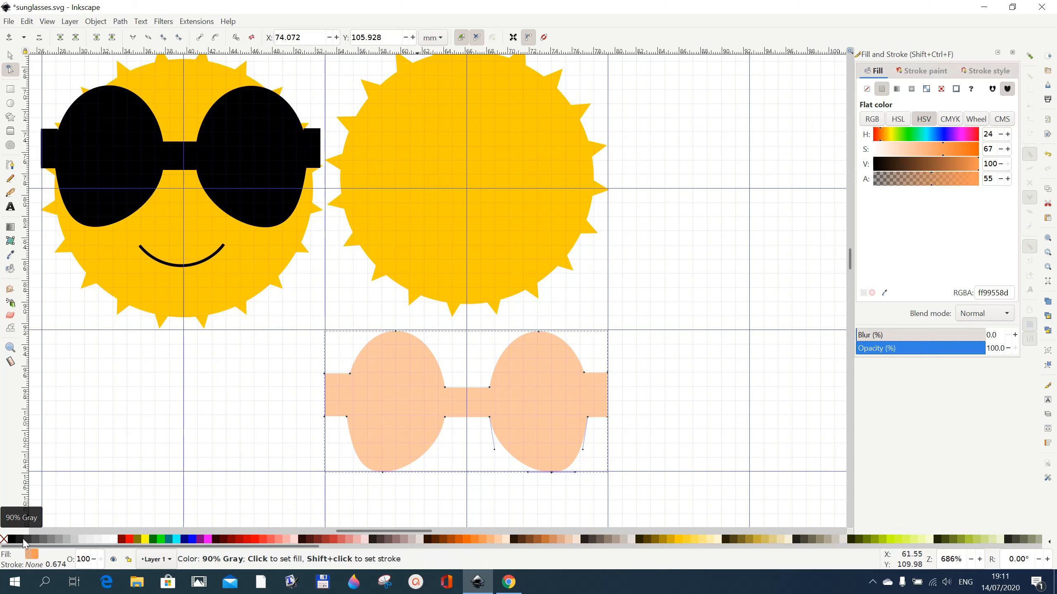
- Fill the sunglasses with black at alpha 100 and place them over the new sun at about X 53.0, Y 69.0 mm
{"action": "left_click", "coordinate": [6, 58]}
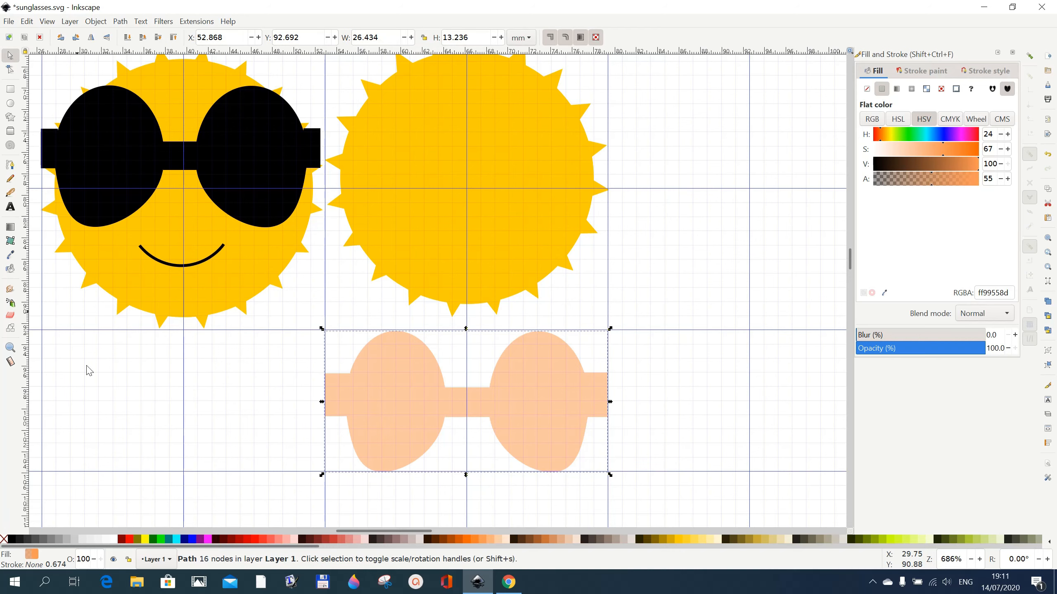
{"action": "left_click", "coordinate": [12, 543]}
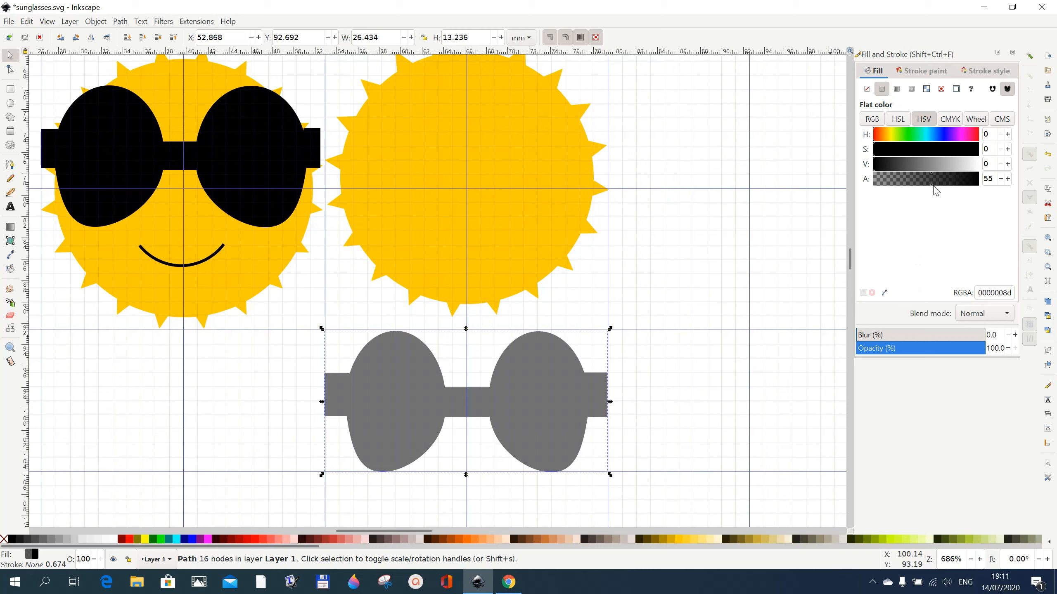
{"action": "left_click_drag", "start_coordinate": [933, 182], "coordinate": [995, 185]}
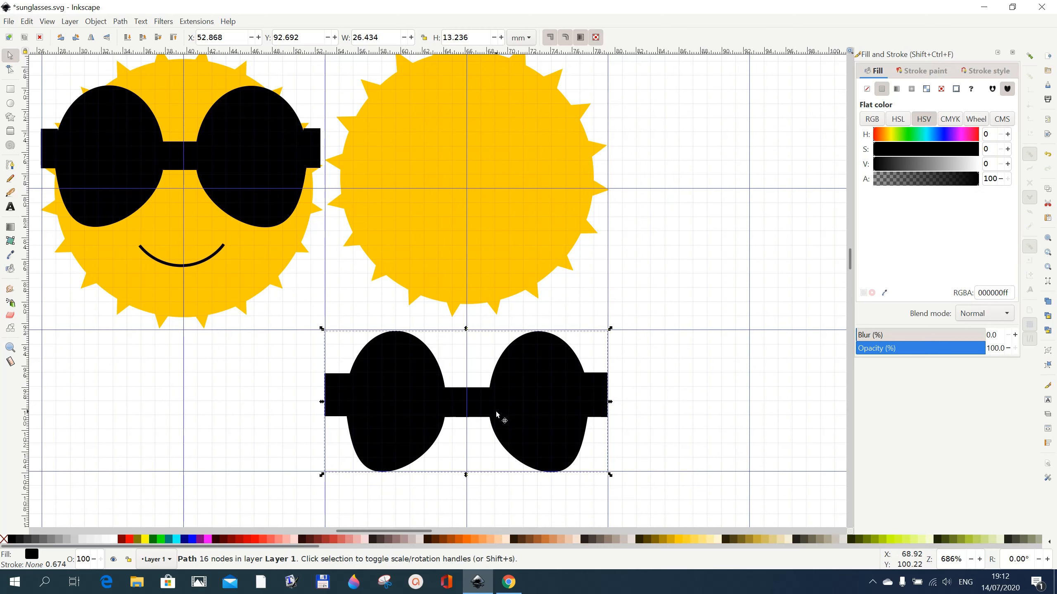
{"action": "left_click_drag", "start_coordinate": [496, 414], "coordinate": [500, 158]}
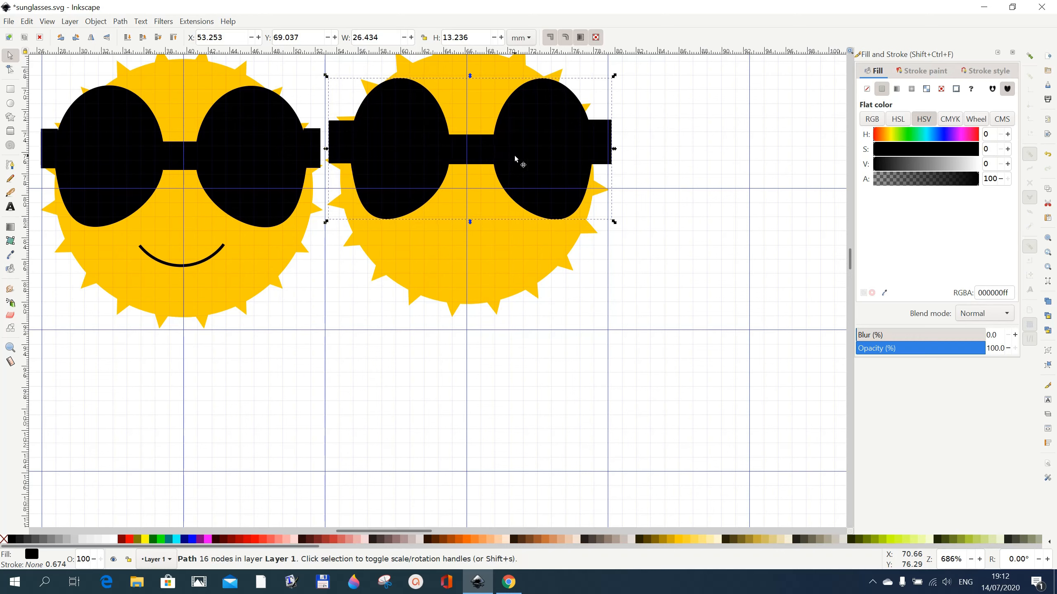
{"action": "left_click_drag", "start_coordinate": [514, 159], "coordinate": [511, 159]}
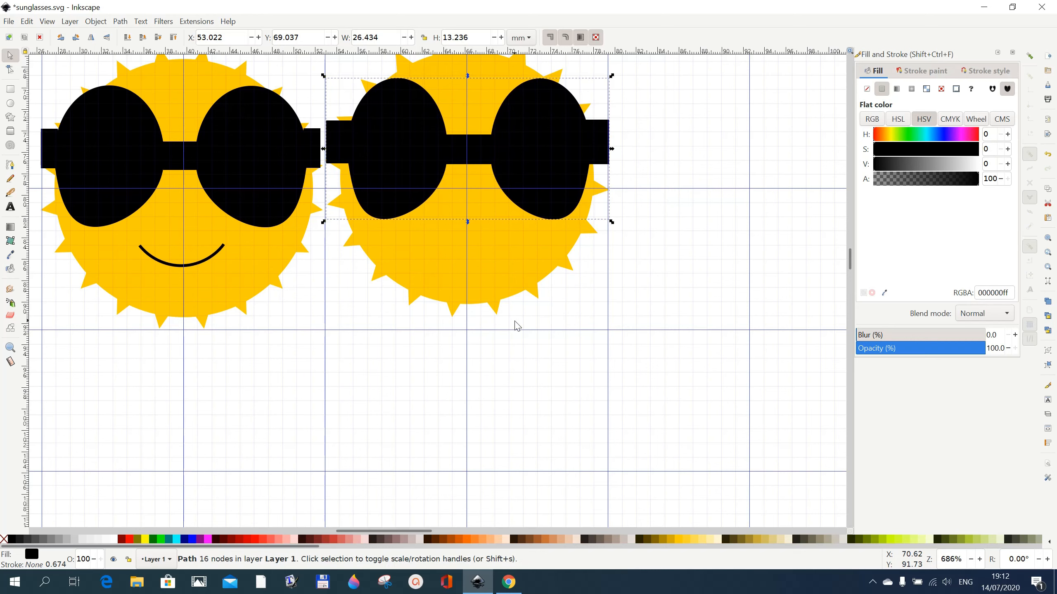
- Draw a three-point Spiro curve about 8.1 × 2.8 mm below the sun as the smile, and open its stroke style settings
{"action": "key", "text": "b"}
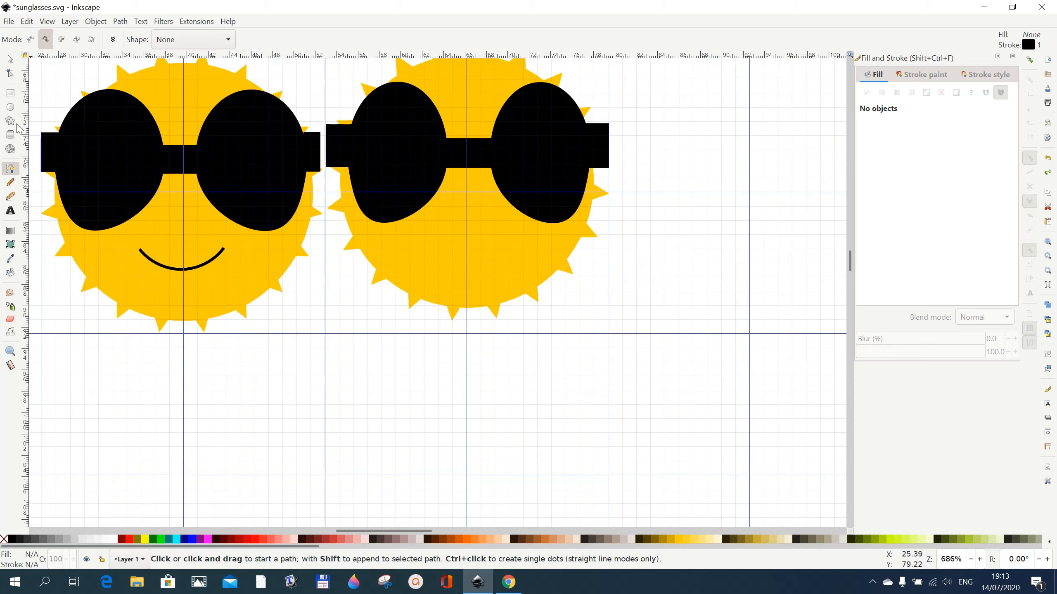
{"action": "left_click", "coordinate": [47, 41]}
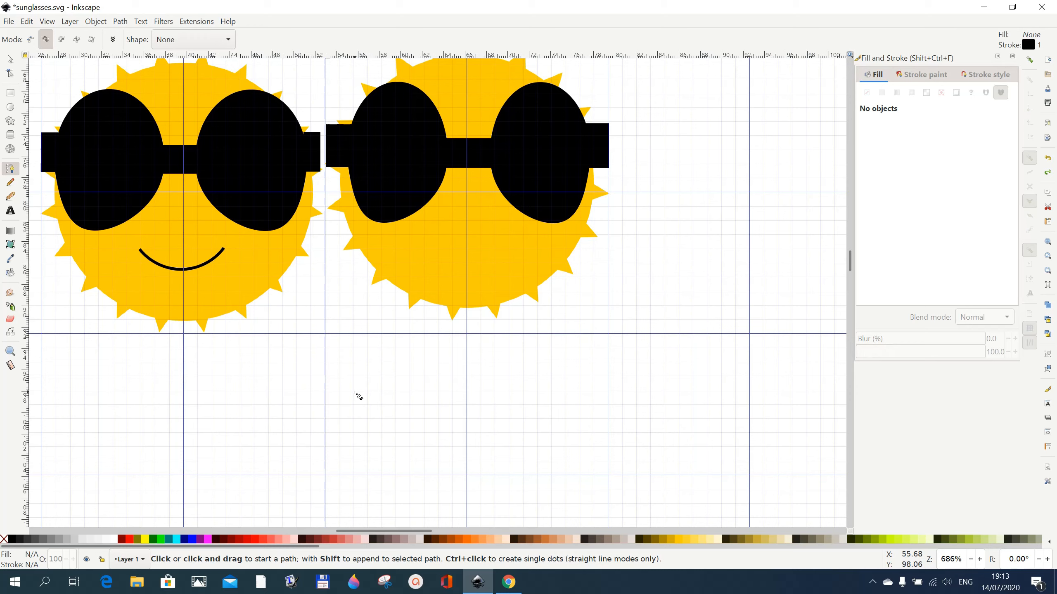
{"action": "left_click", "coordinate": [354, 392]}
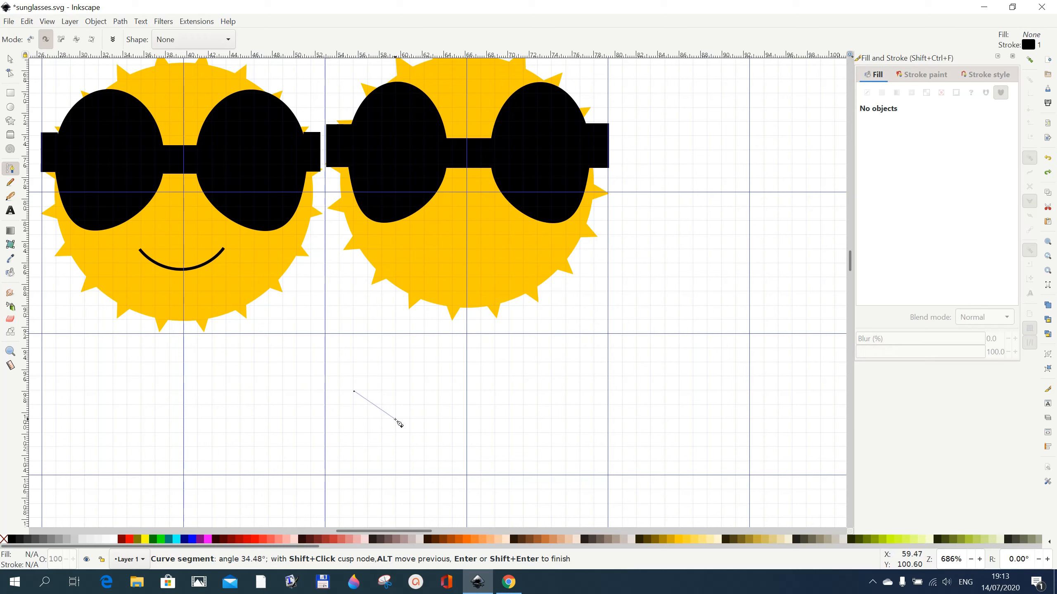
{"action": "left_click", "coordinate": [395, 420]}
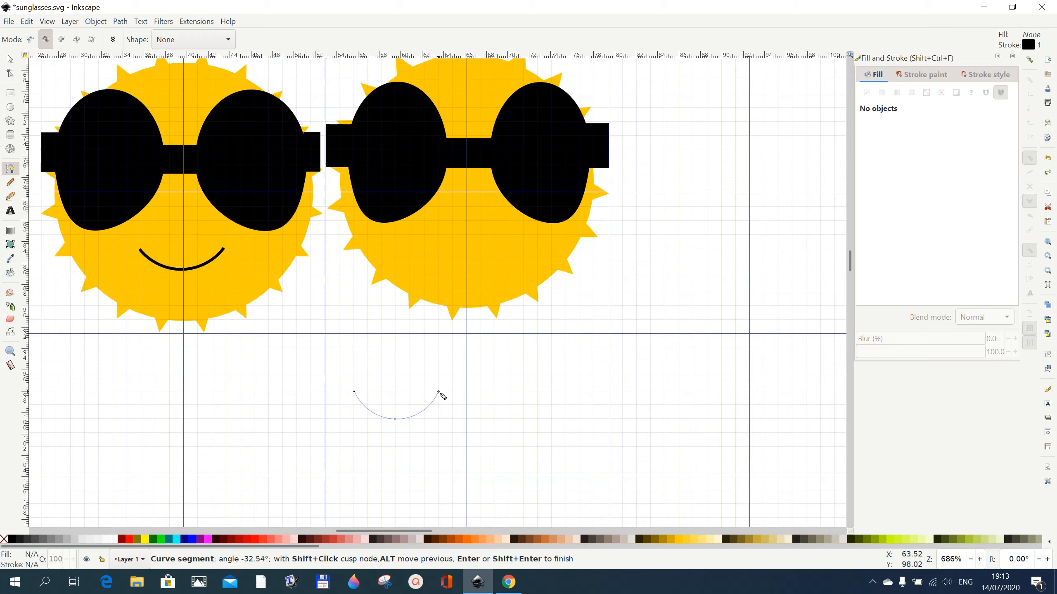
{"action": "double_click", "coordinate": [439, 392]}
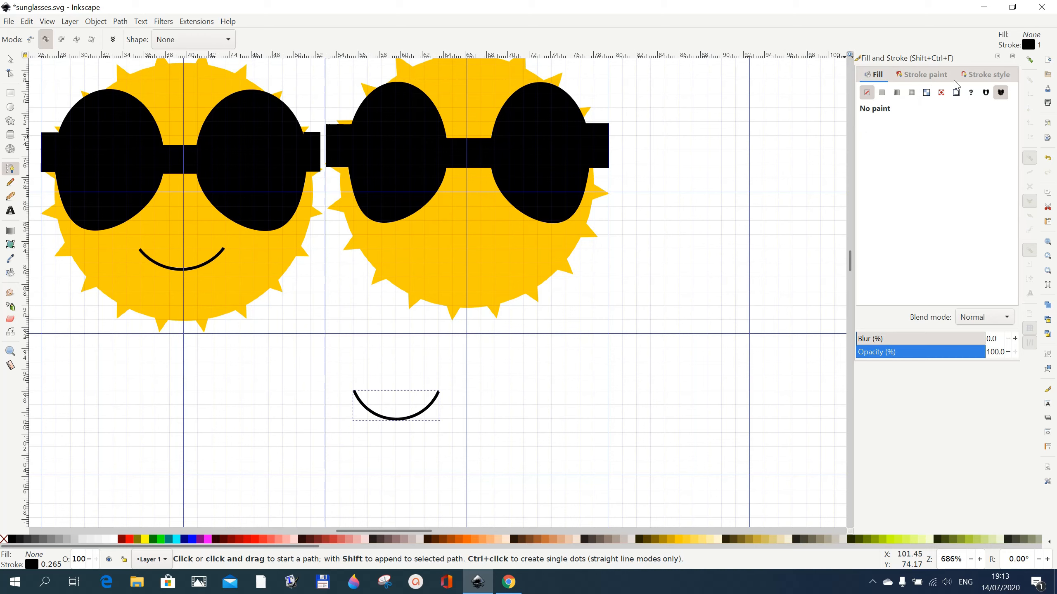
{"action": "left_click", "coordinate": [985, 74]}
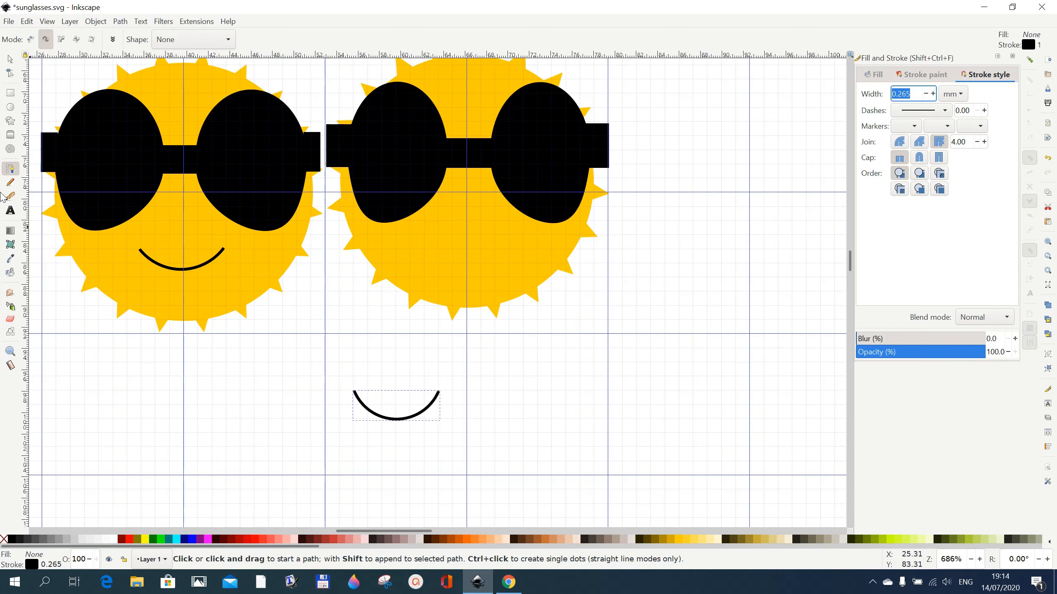
- Move the smile onto the sun below the sunglasses, at about X 62.4, Y 82.7 mm, and deselect it
{"action": "left_click", "coordinate": [10, 59]}
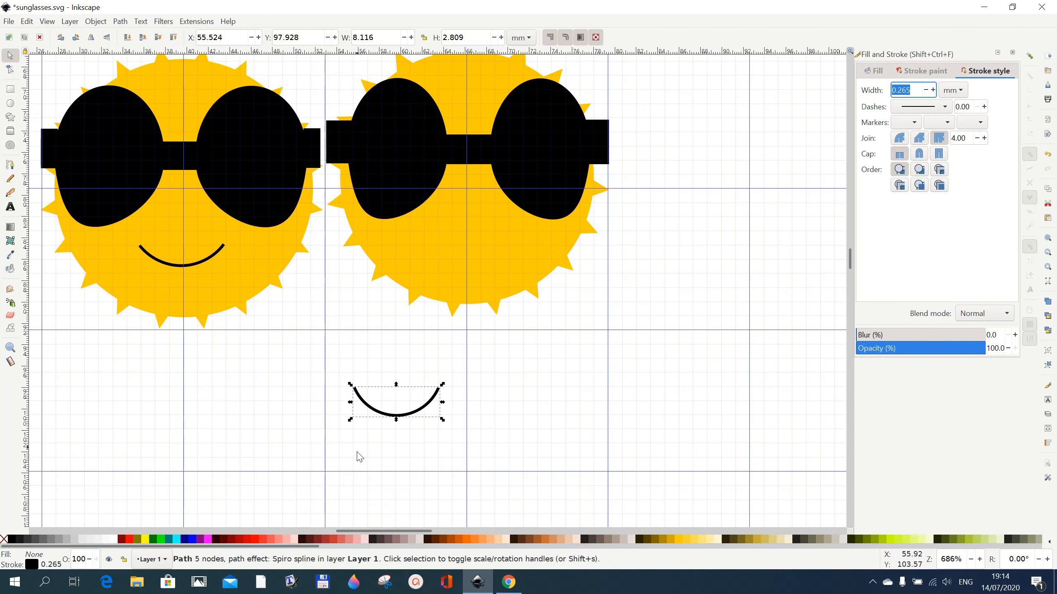
{"action": "left_click_drag", "start_coordinate": [386, 414], "coordinate": [460, 255]}
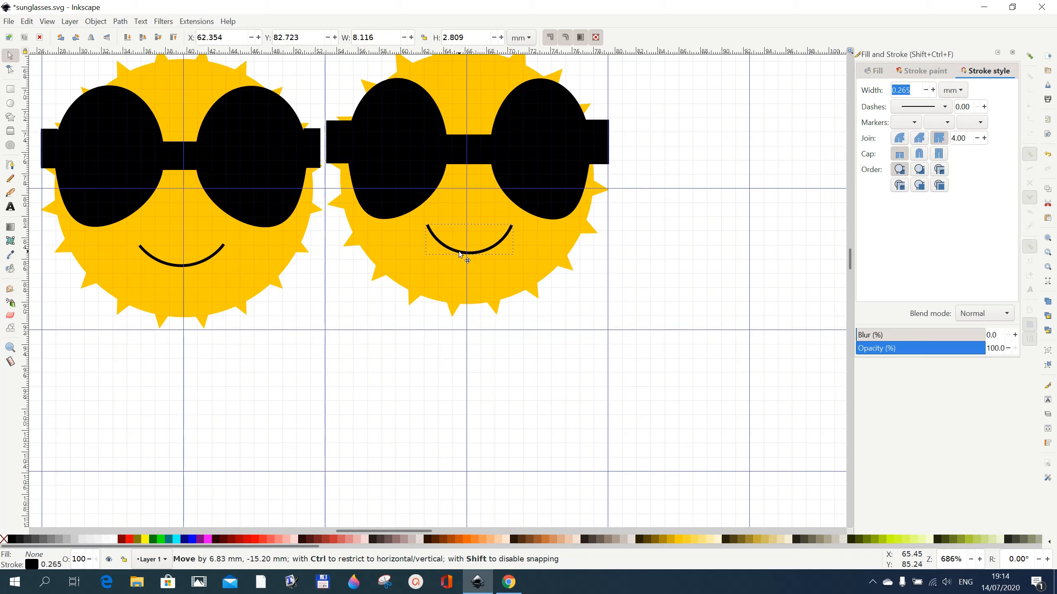
{"action": "left_click_drag", "start_coordinate": [461, 254], "coordinate": [461, 254]}
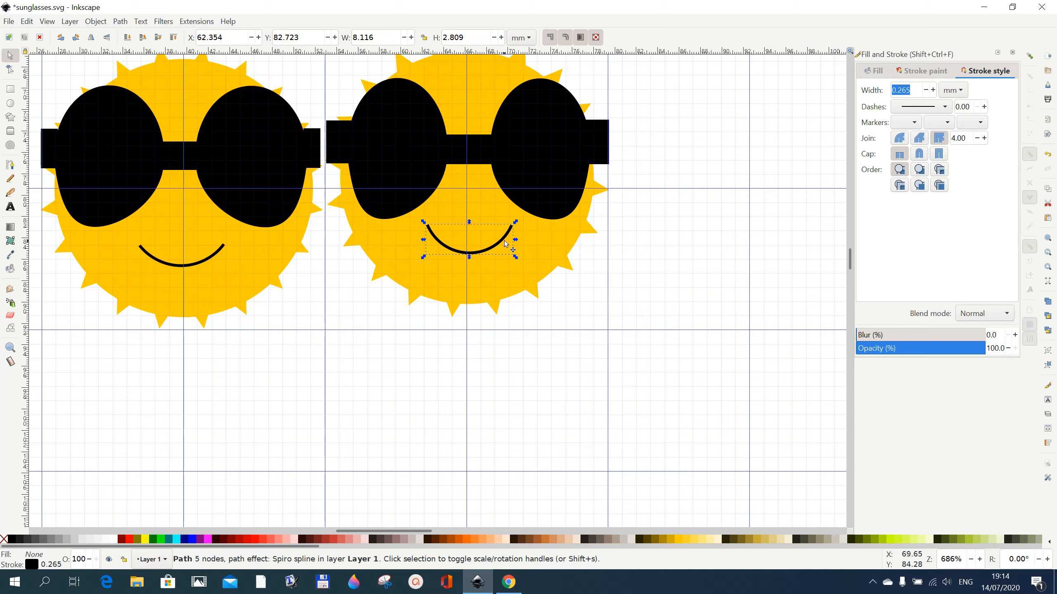
{"action": "left_click", "coordinate": [568, 284]}
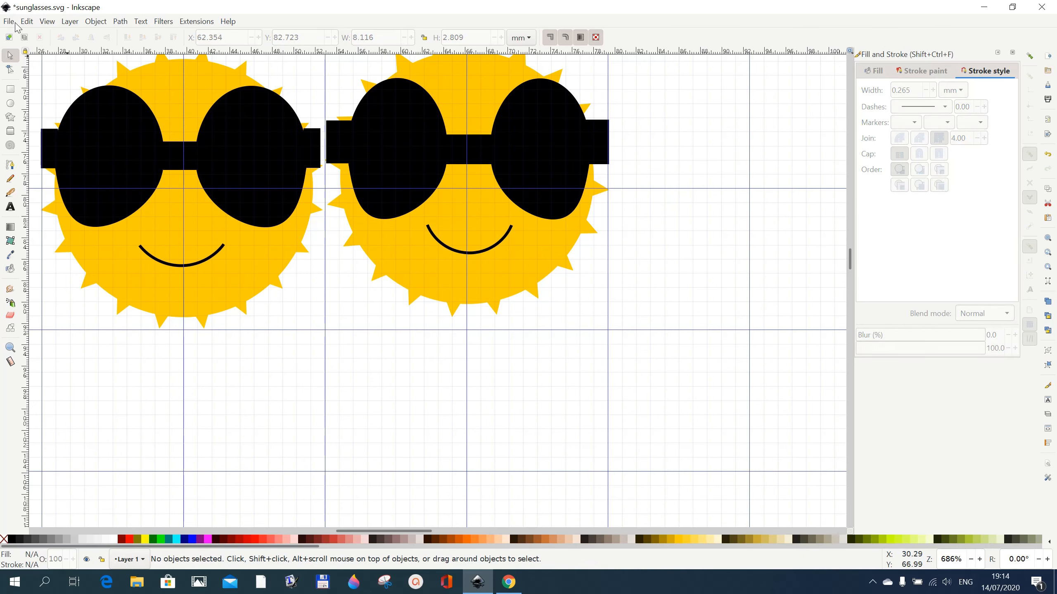
- Hide the page grid to show both finished suns on a clean canvas
{"action": "left_click", "coordinate": [47, 22]}
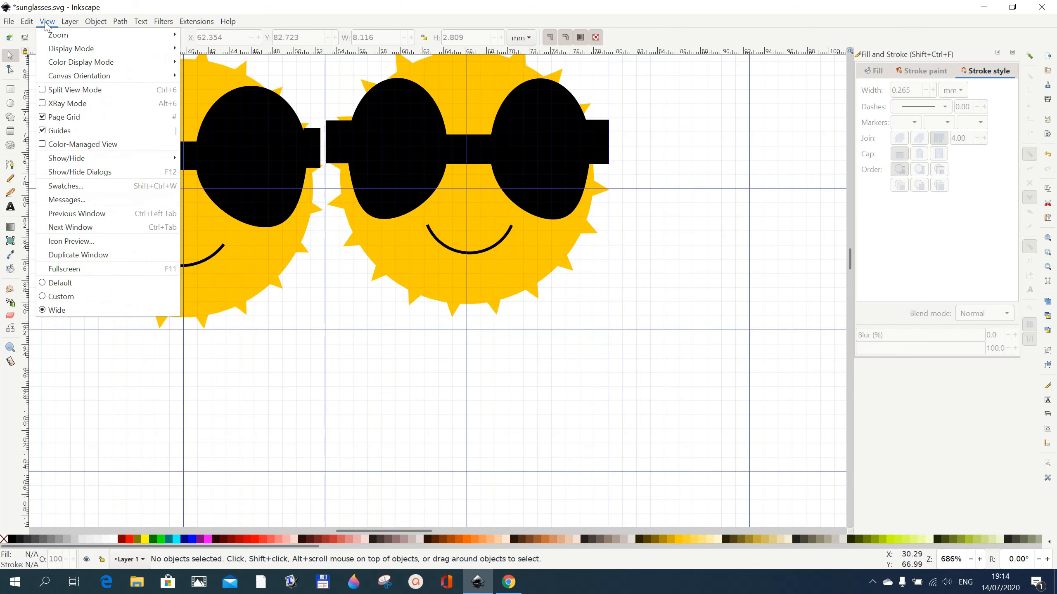
{"action": "left_click", "coordinate": [61, 118]}
{"action": "scroll", "coordinate": [372, 479], "scroll_direction": "up", "scroll_amount": 2}
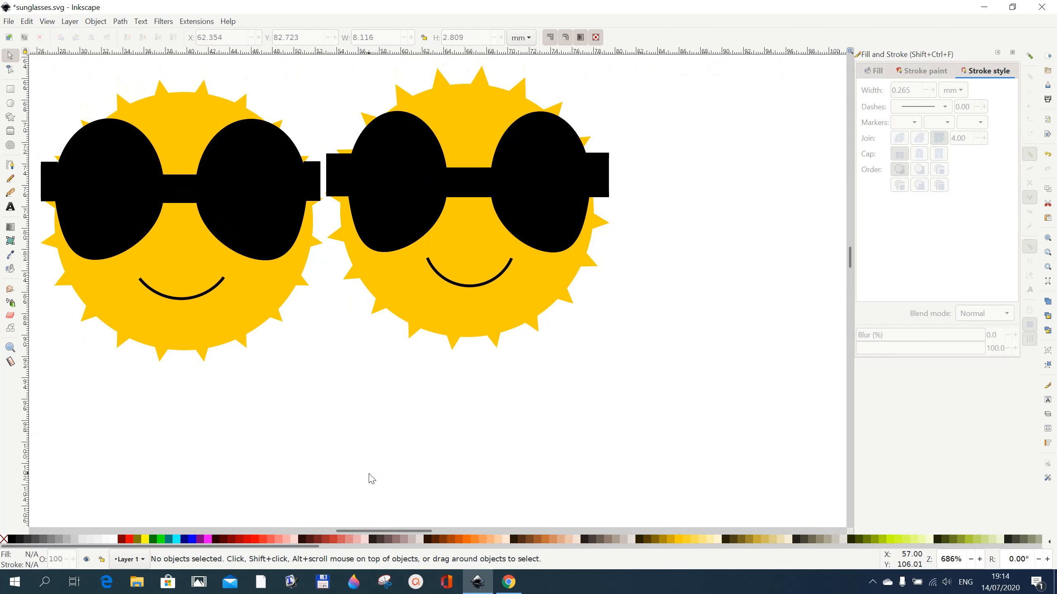